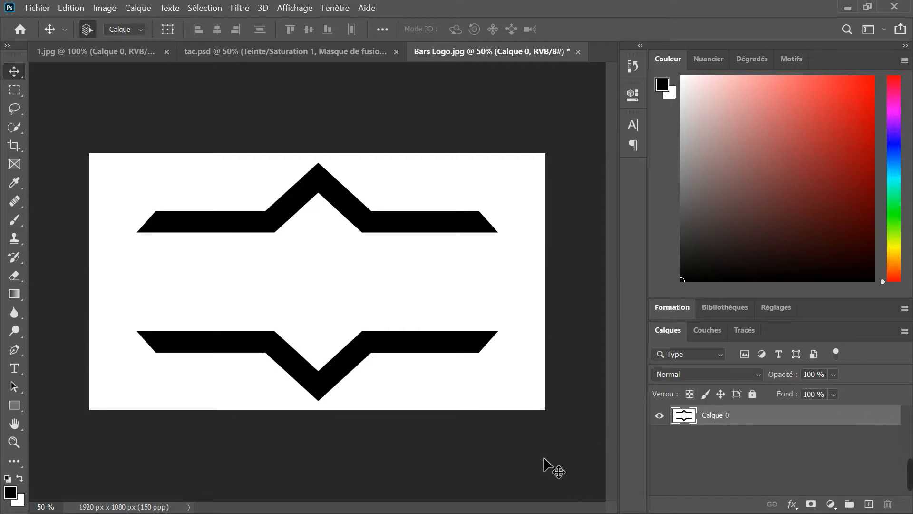
Select the white background around the black bars with the Magic Wand, delete it and deselect
key(w)
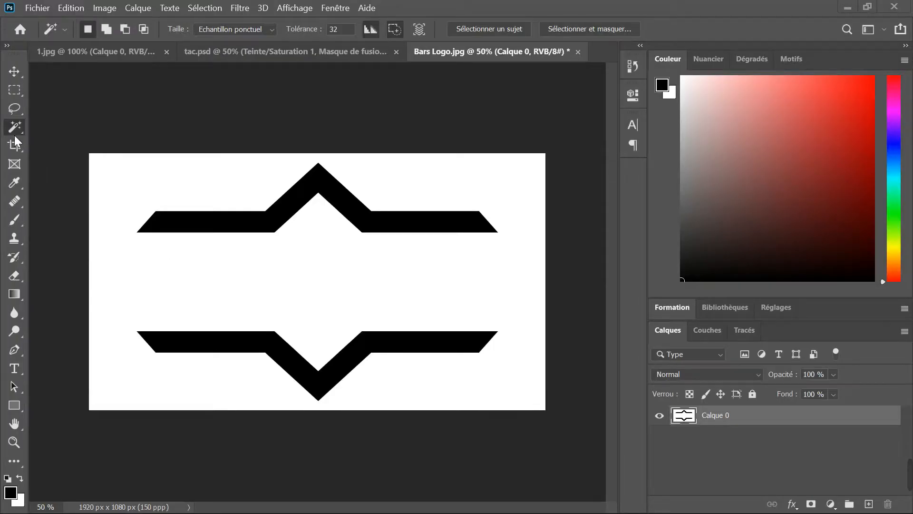
click(204, 291)
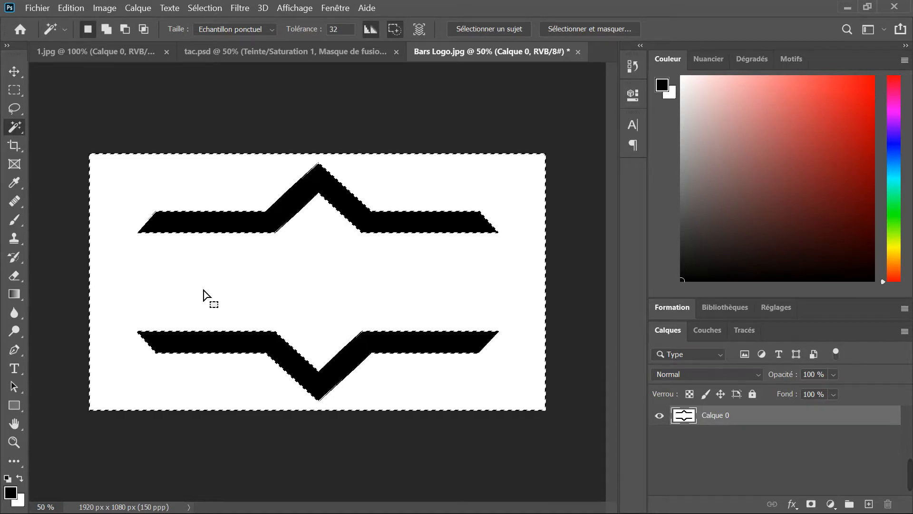
key(Delete)
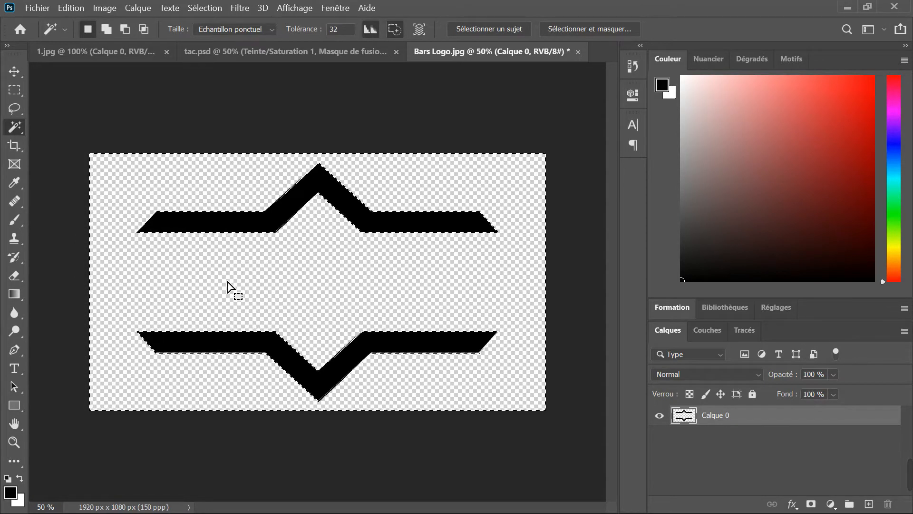
key(ctrl+d)
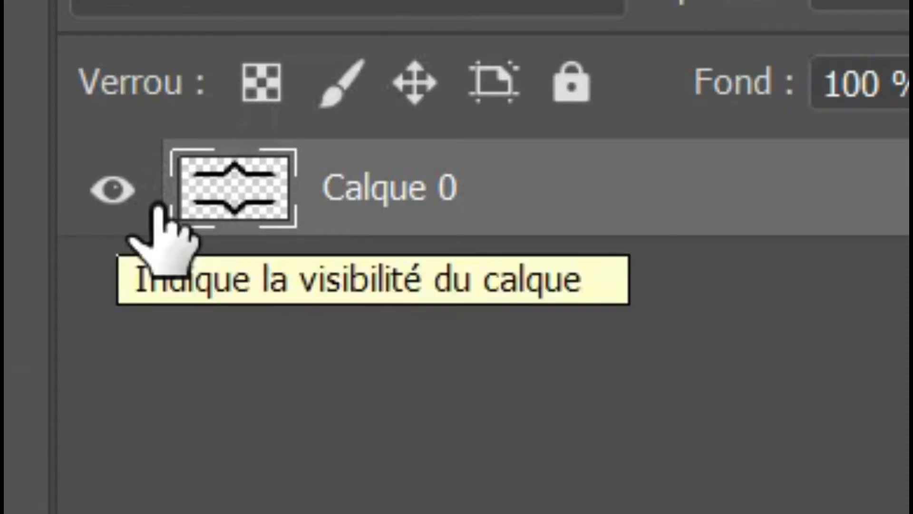
Add a new empty layer beneath Calque 0 and hide it, keeping only the bars layer visible
click(157, 206)
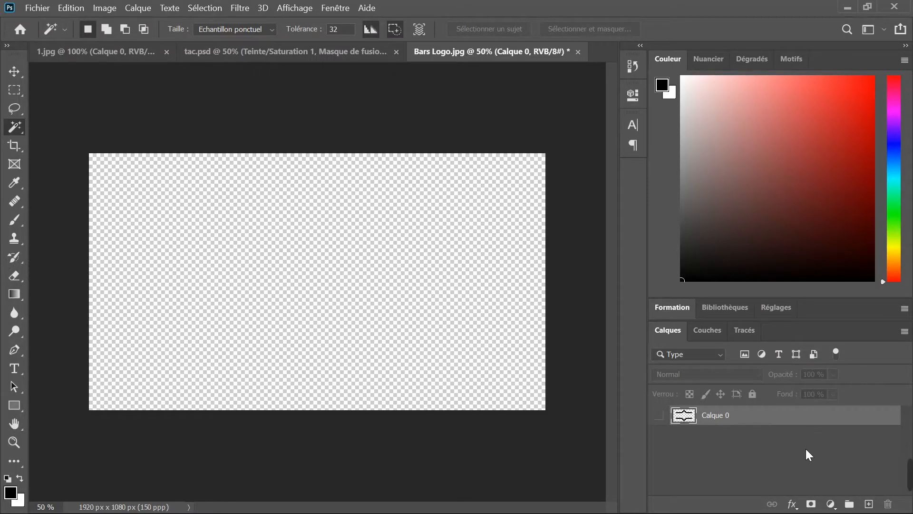
key(ctrl+shift+alt+n)
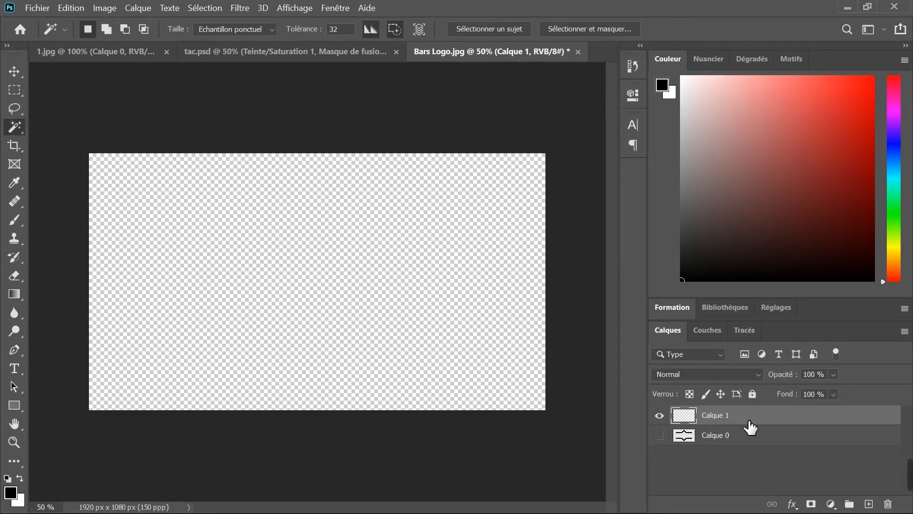
drag(751, 425, 744, 459)
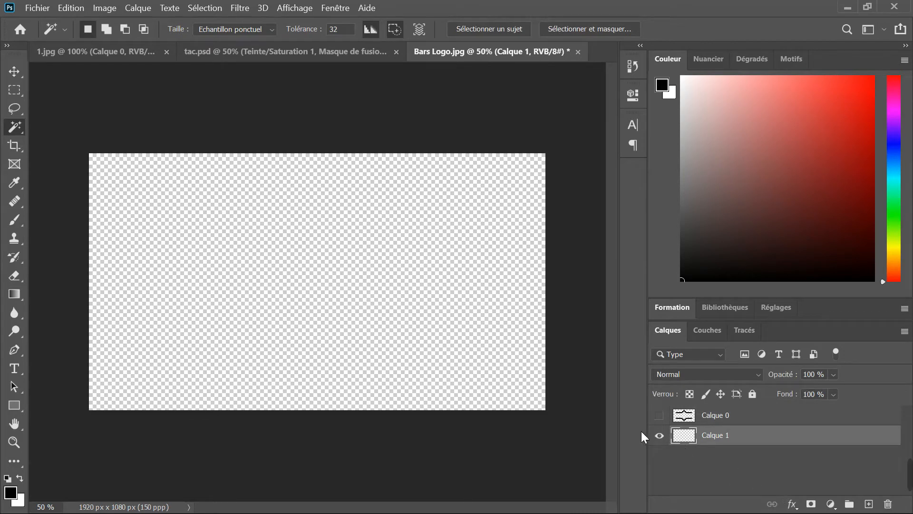
click(659, 415)
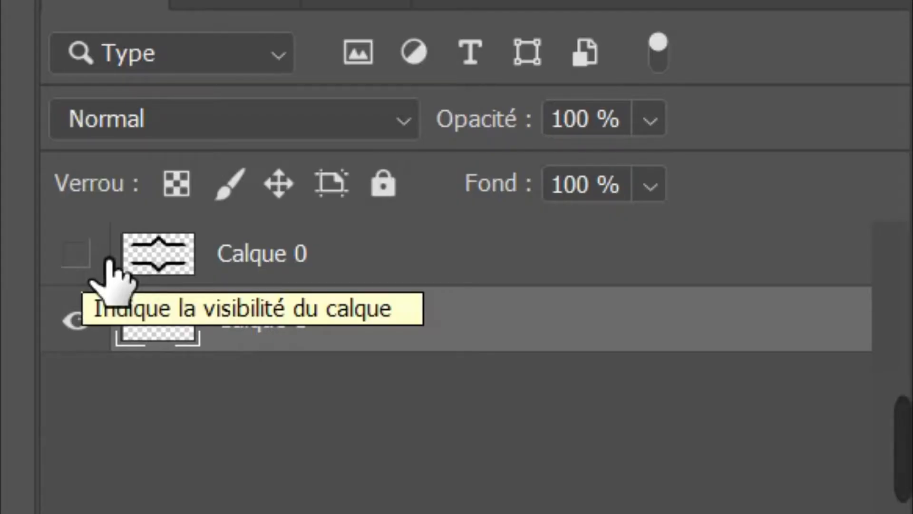
click(109, 261)
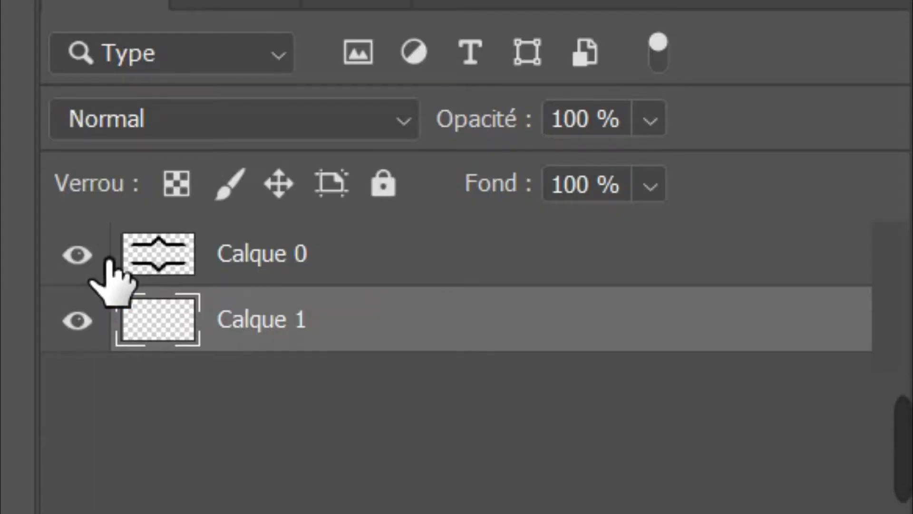
click(108, 328)
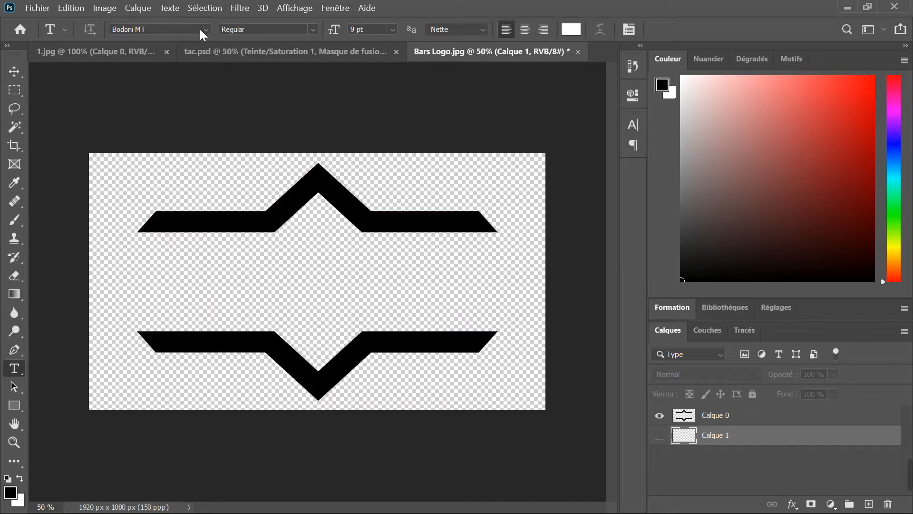
Add the text TACLAS between the two bars in Bodoni MT Regular and colour it black (000000)
click(166, 291)
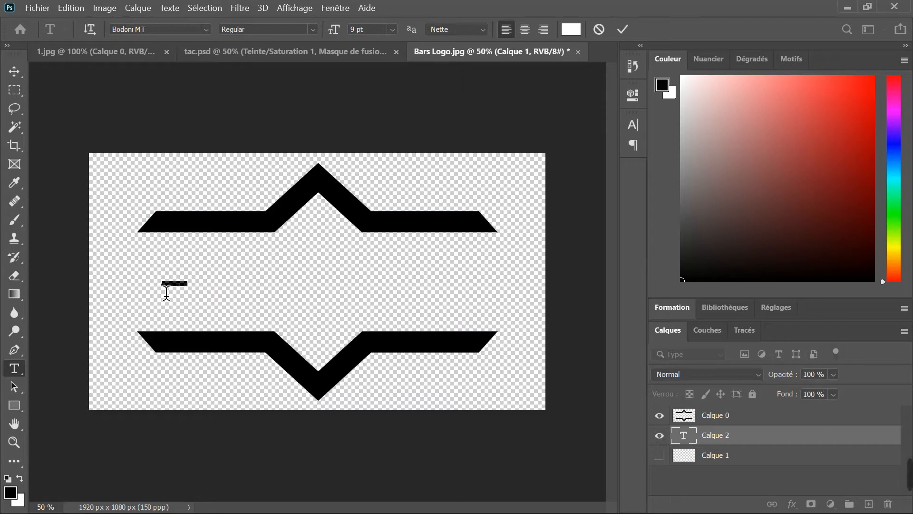
text(B)
drag(179, 285, 159, 292)
click(662, 86)
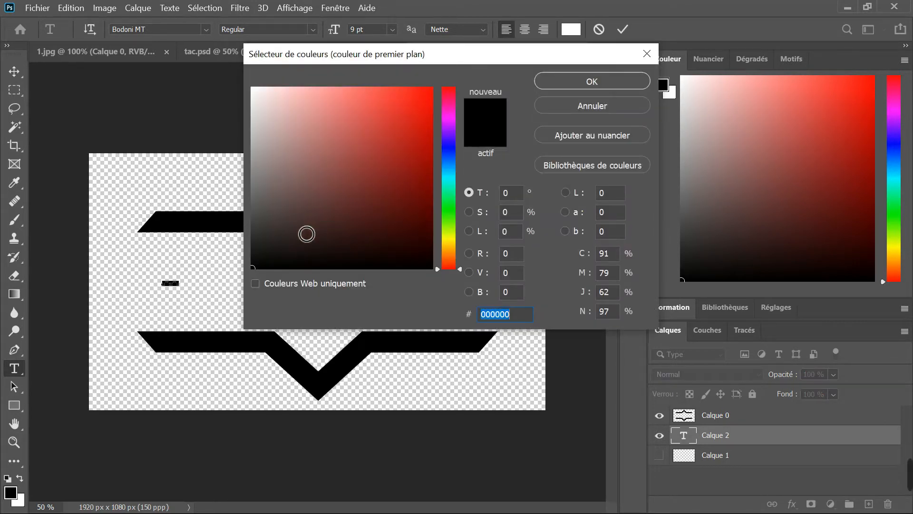
click(590, 80)
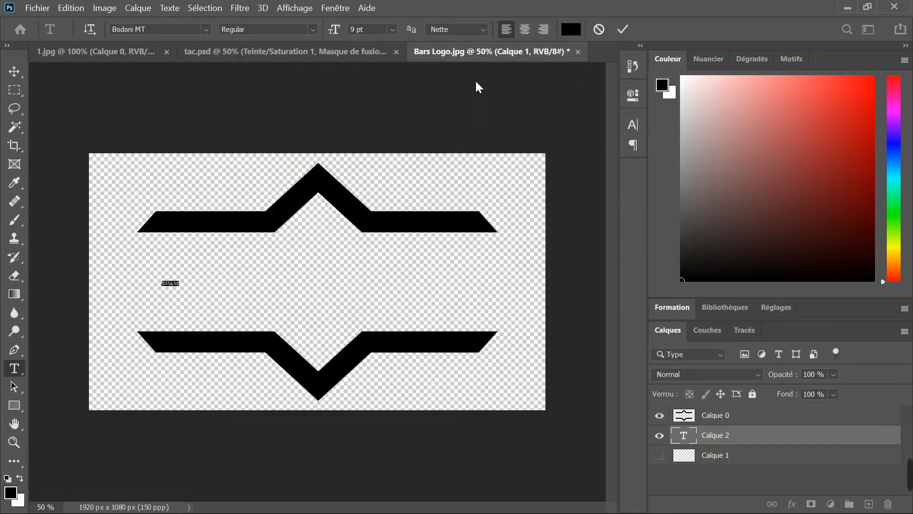
click(578, 33)
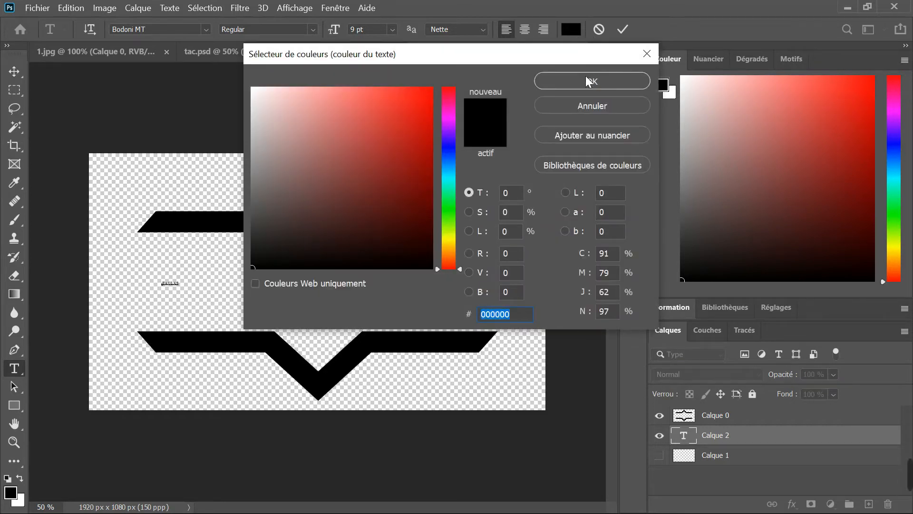
click(587, 79)
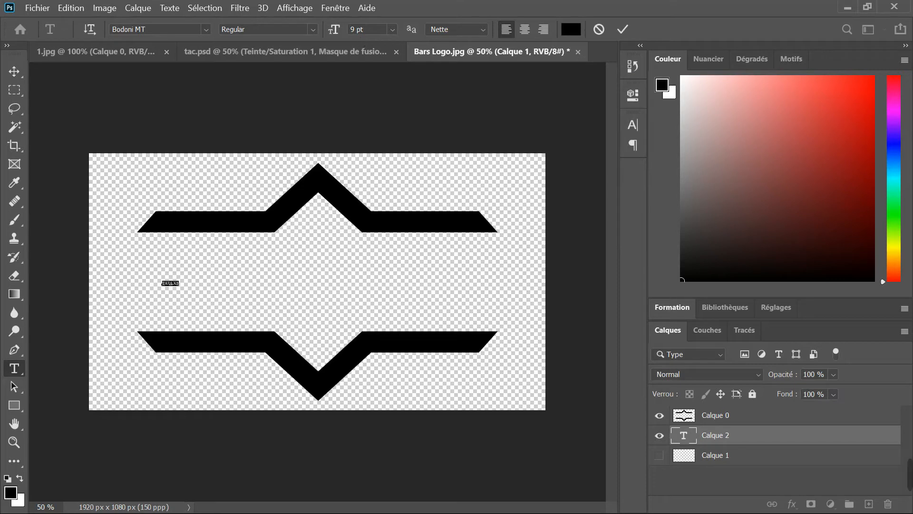
Commit the TACLAS text and set its font size to 172 pt
click(392, 30)
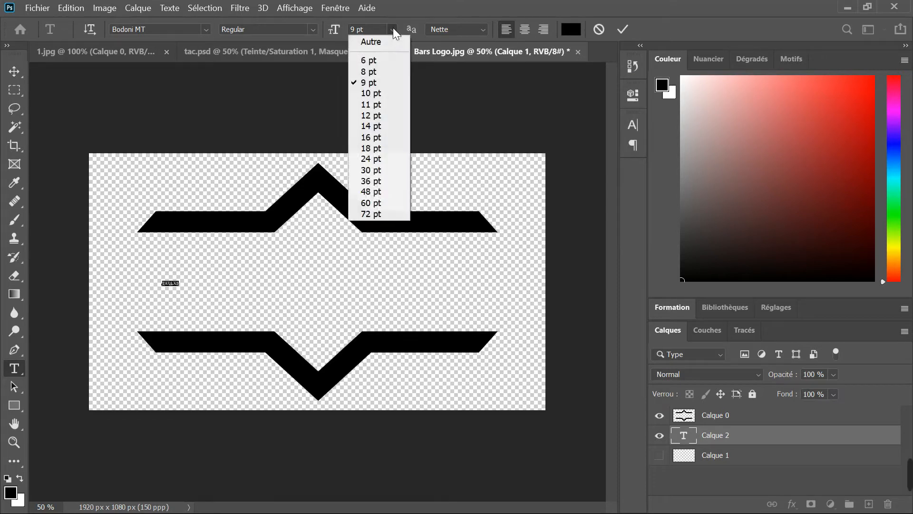
click(370, 214)
key(ctrl+Return)
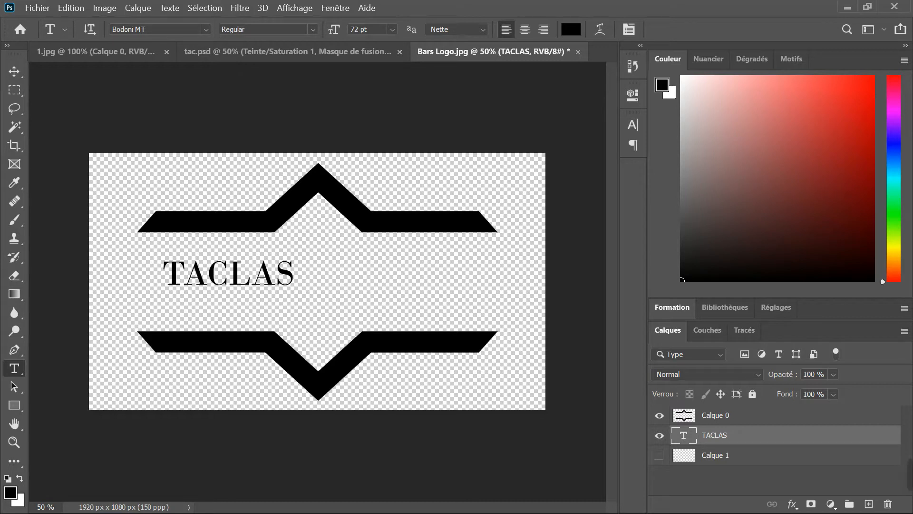
text(2)
key(Return)
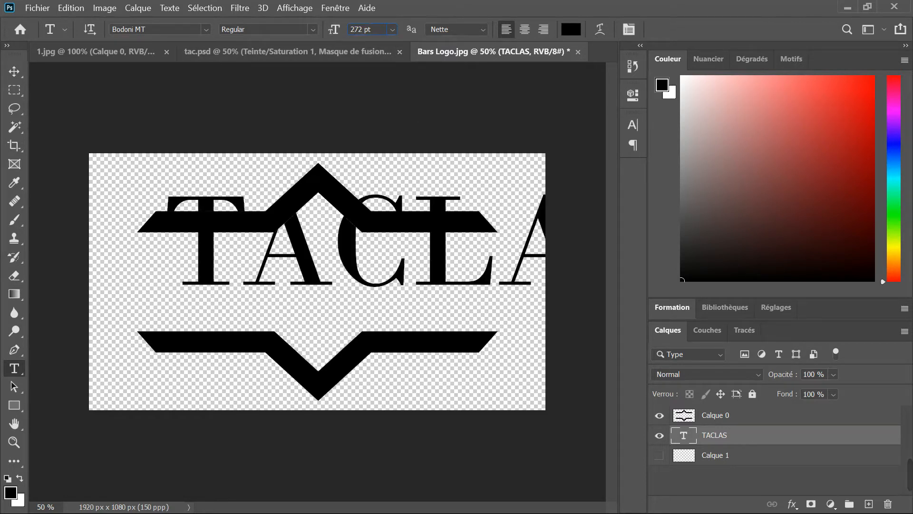
key(BackSpace)
text(1)
key(Return)
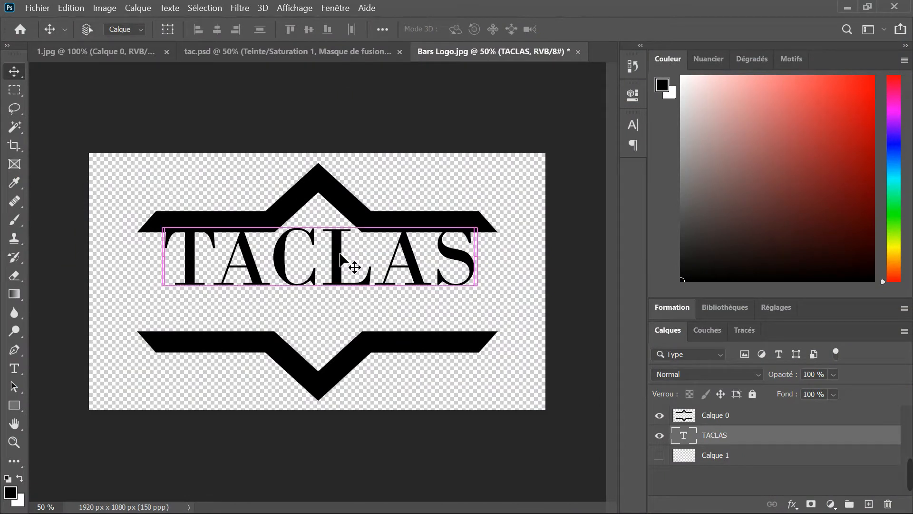
Scale the TACLAS text proportionally to about 123% and centre it on the canvas between the bars
key(ctrl+t)
drag(331, 250, 331, 272)
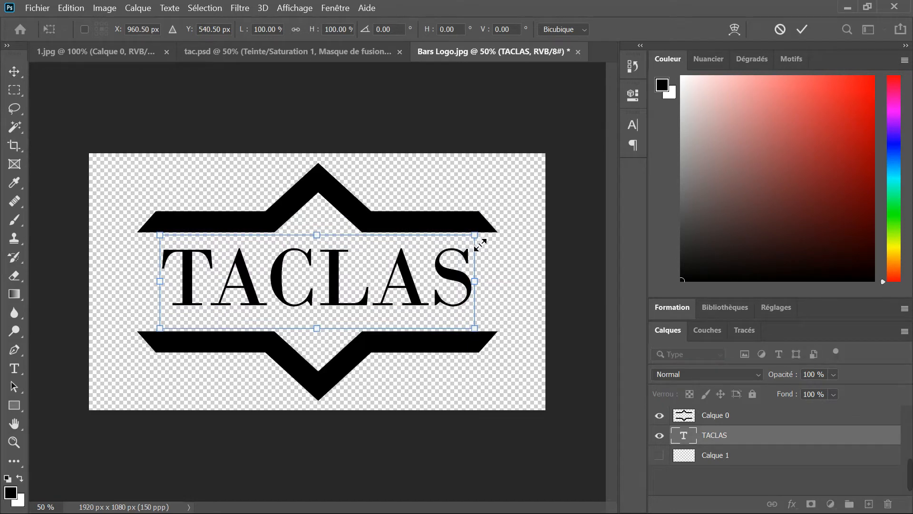
drag(480, 245, 519, 231)
drag(399, 264, 380, 267)
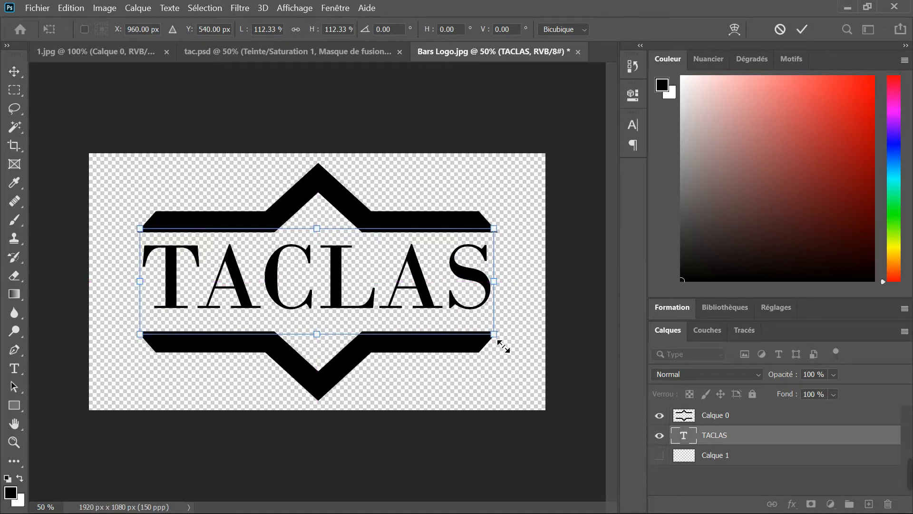
drag(499, 347, 530, 376)
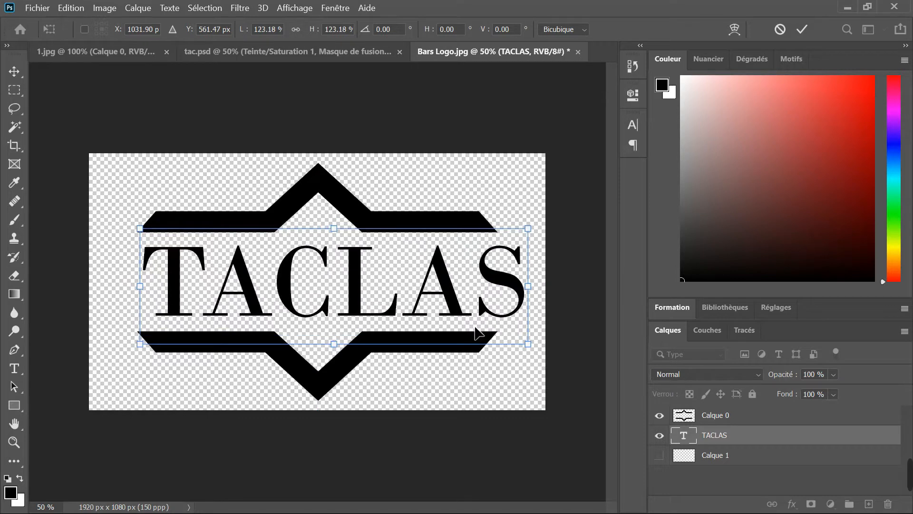
drag(469, 310, 453, 309)
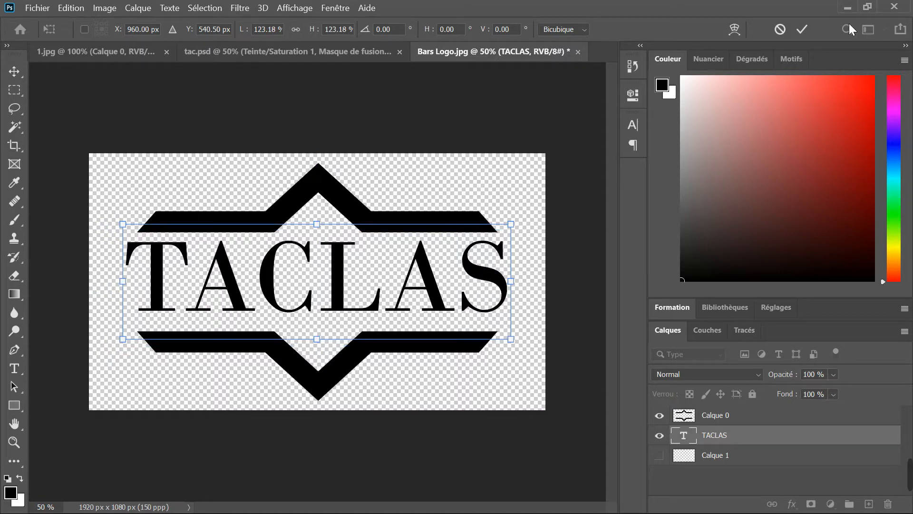
click(803, 30)
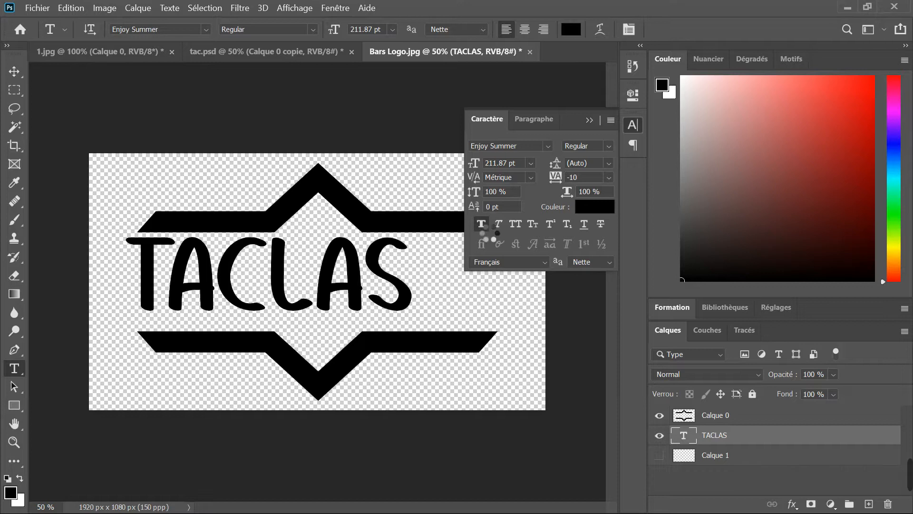
Apply faux bold to the TACLAS text and set its font size to 311.87 pt
click(480, 224)
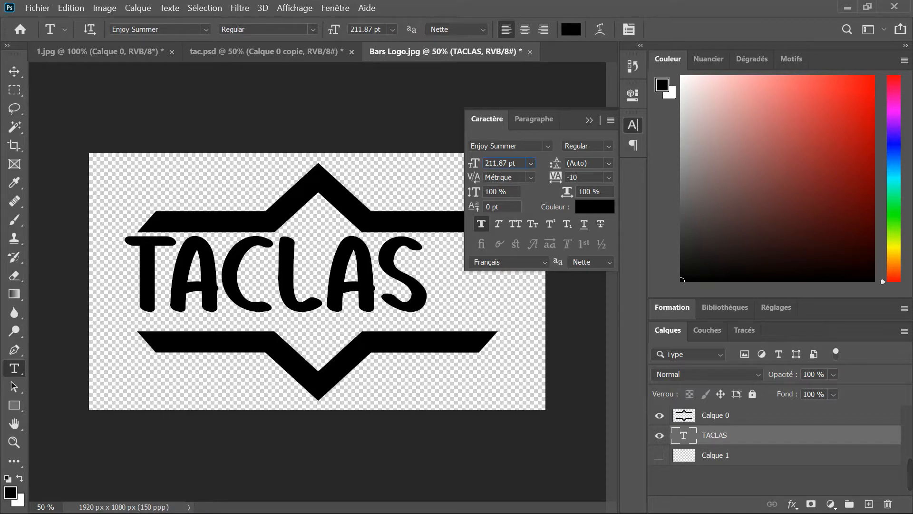
key(BackSpace)
text(3)
key(Return)
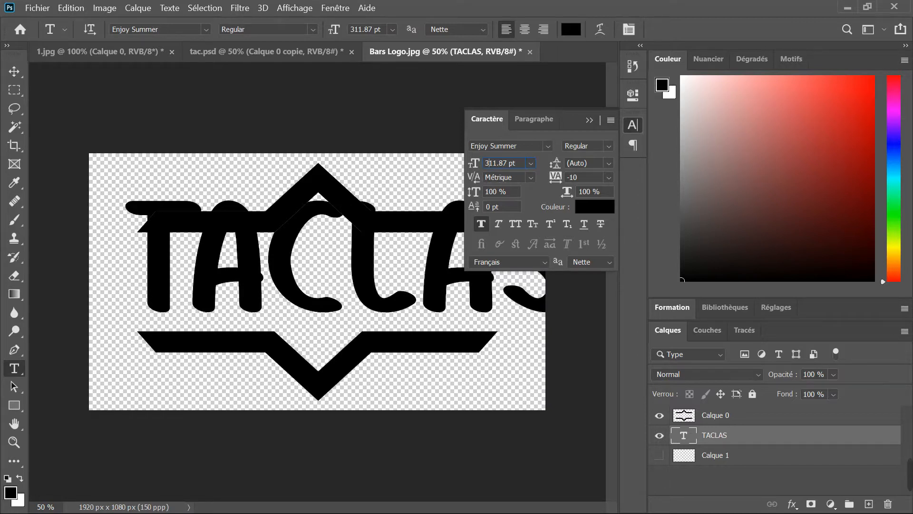
Set the TACLAS font size to 280 pt and collapse the character settings
click(498, 162)
key(BackSpace)
key(Delete)
key(Delete)
key(Delete)
key(BackSpace)
key(BackSpace)
text(280)
key(Return)
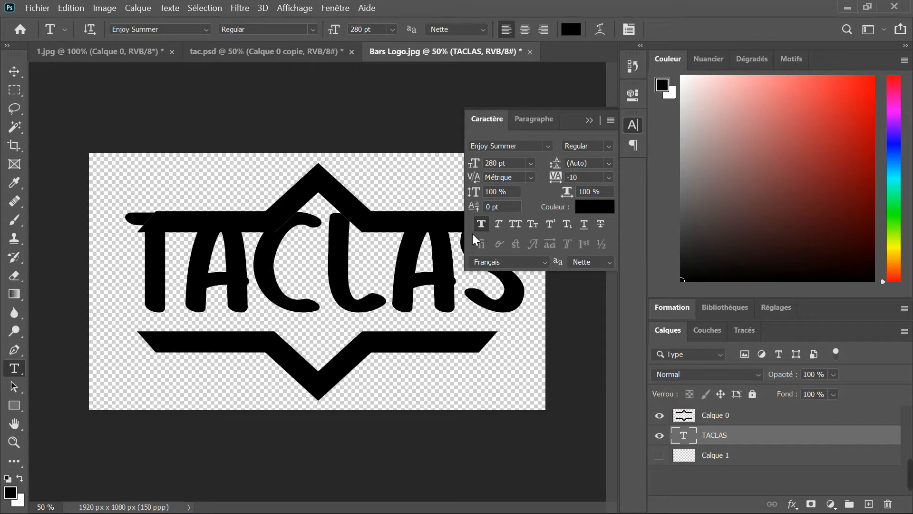
click(589, 121)
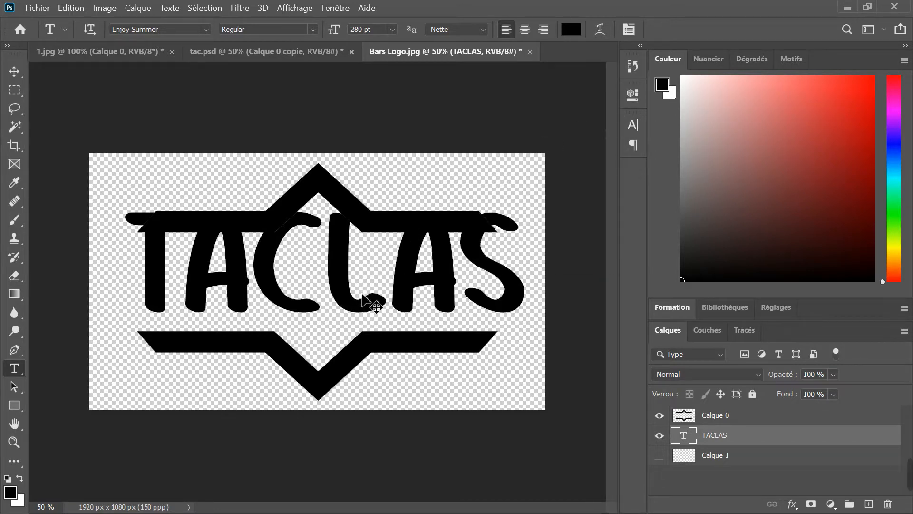
Scale the TACLAS text proportionally to about 95.5% and centre it on the canvas
key(ctrl+t)
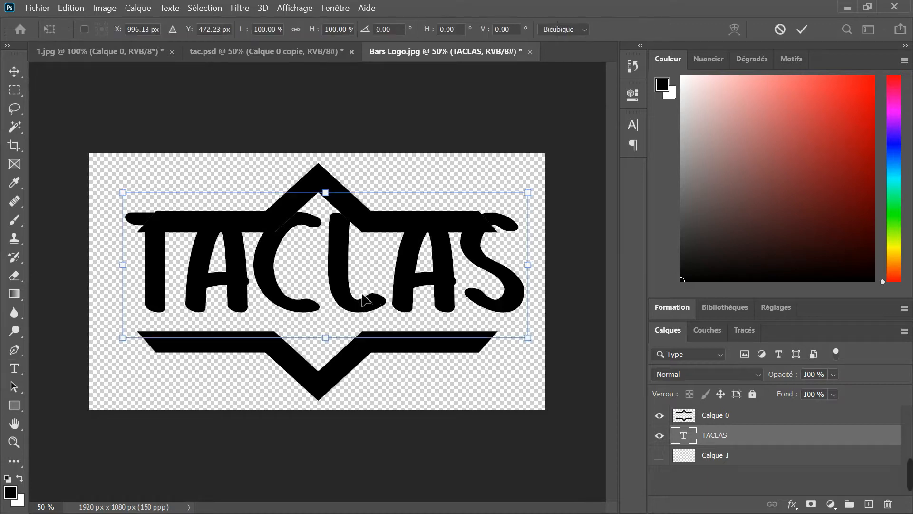
drag(365, 287, 366, 308)
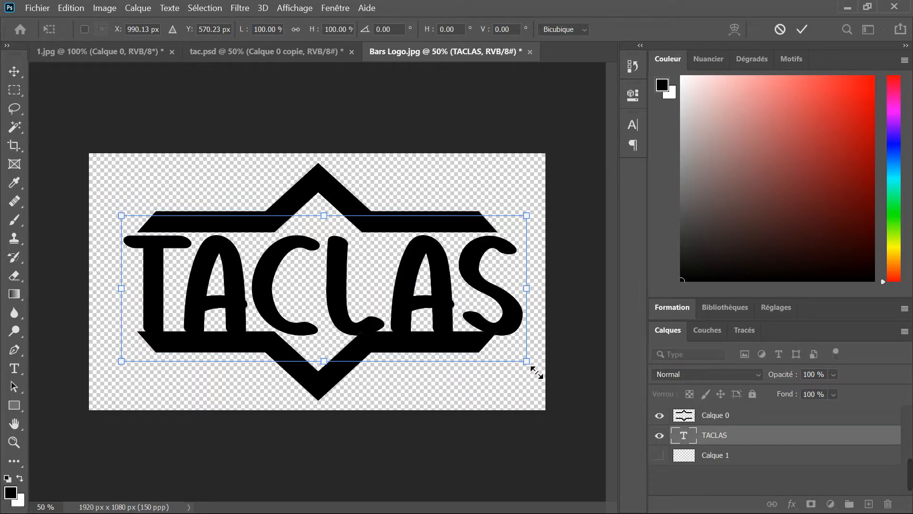
drag(536, 372, 519, 364)
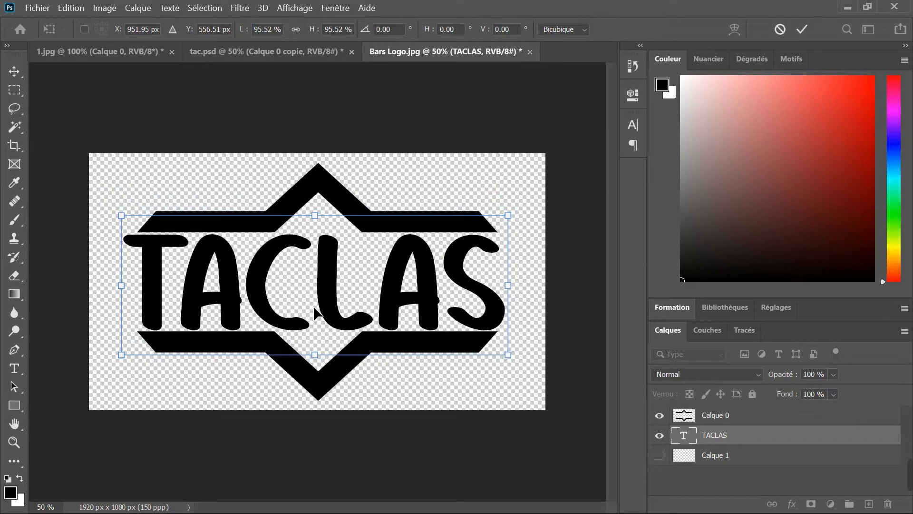
mouse_move(310, 310)
mouse_down()
mouse_move(326, 307)
mouse_move(326, 318)
mouse_move(325, 309)
mouse_up()
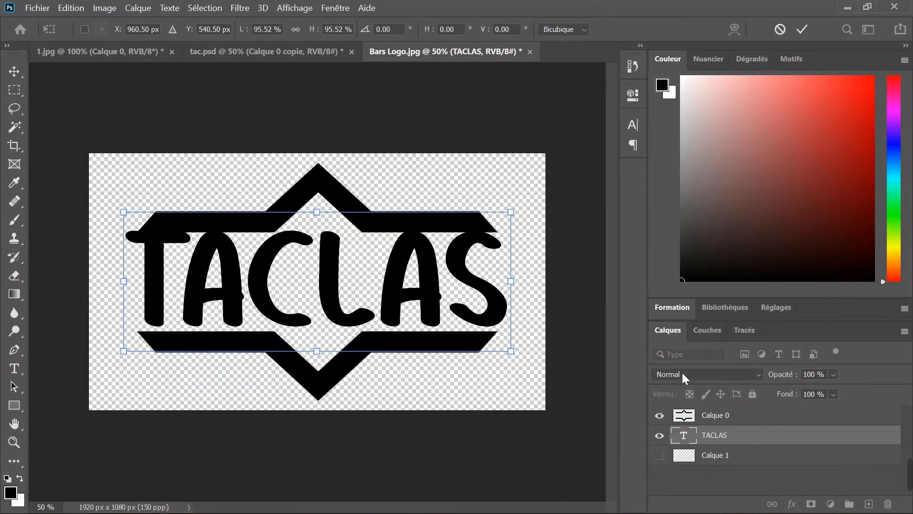
Nudge the TACLAS text down to Y 554.50 px so it sits between the bars, and apply the transform
key(Down)
key(Down)
key(Down)
key(Down)
key(Down)
key(Down)
key(Down)
key(Down)
key(Down)
key(Down)
key(Down)
key(Down)
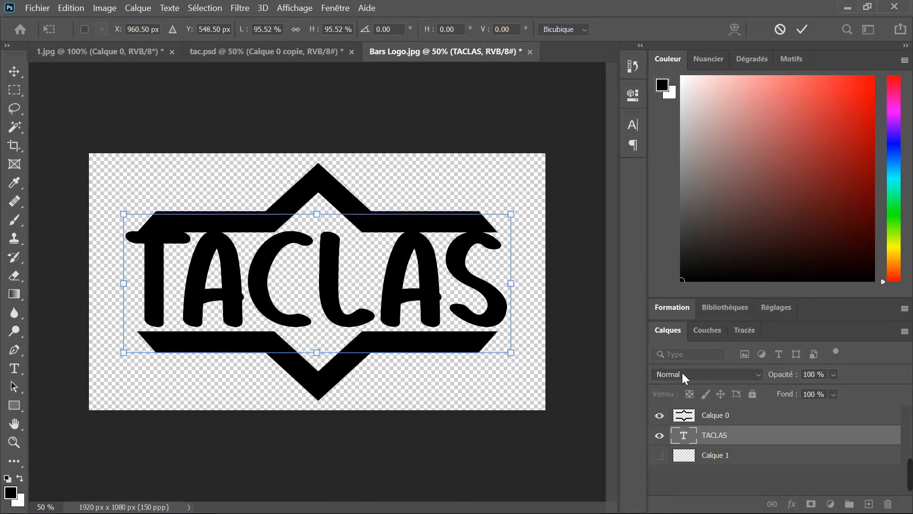
key(Down)
key(Down)
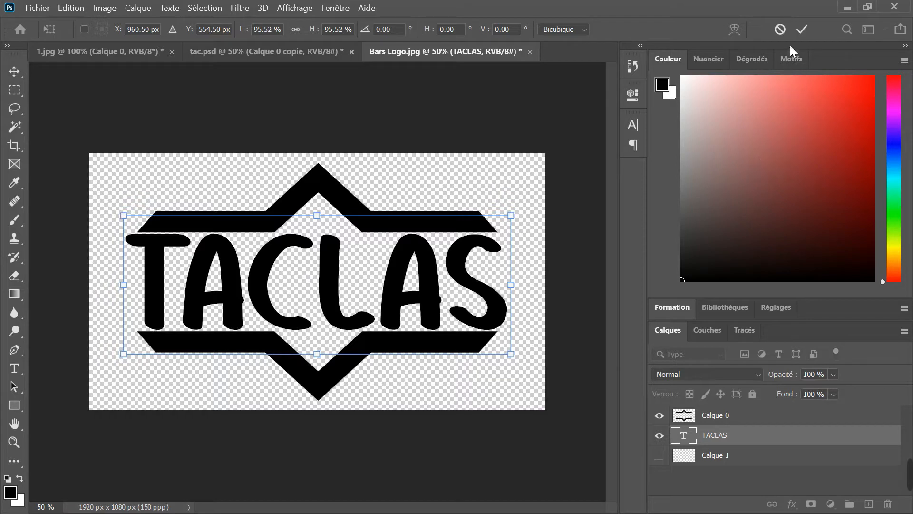
click(803, 31)
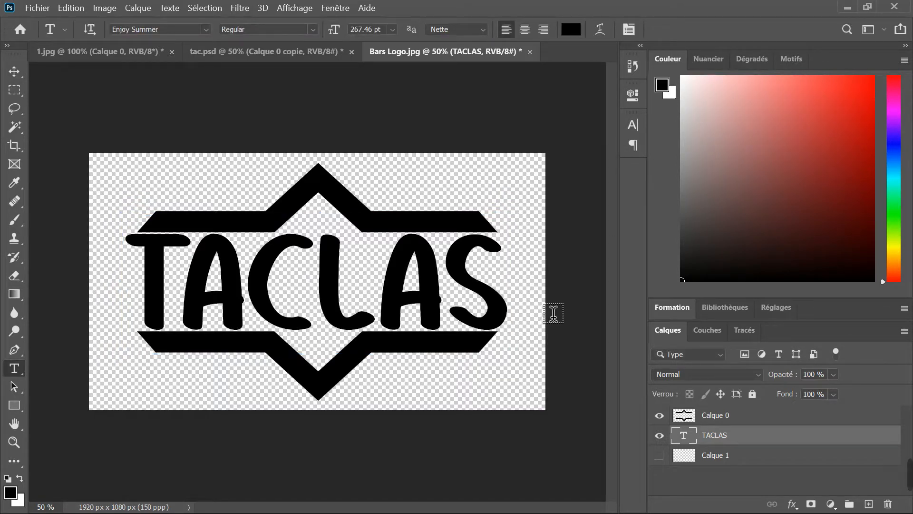
Combine the Calque 0 bars layer and the TACLAS text layer into one smart object
mouse_move(906, 472)
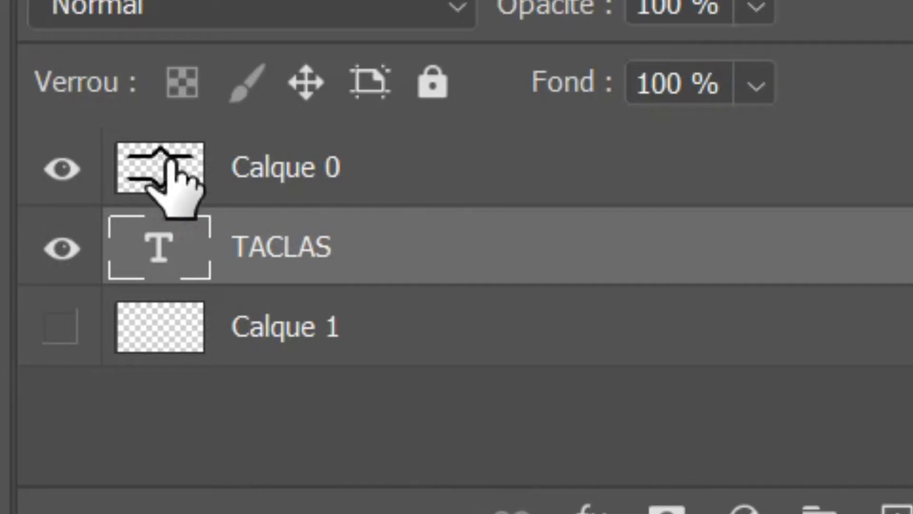
shift+click(687, 413)
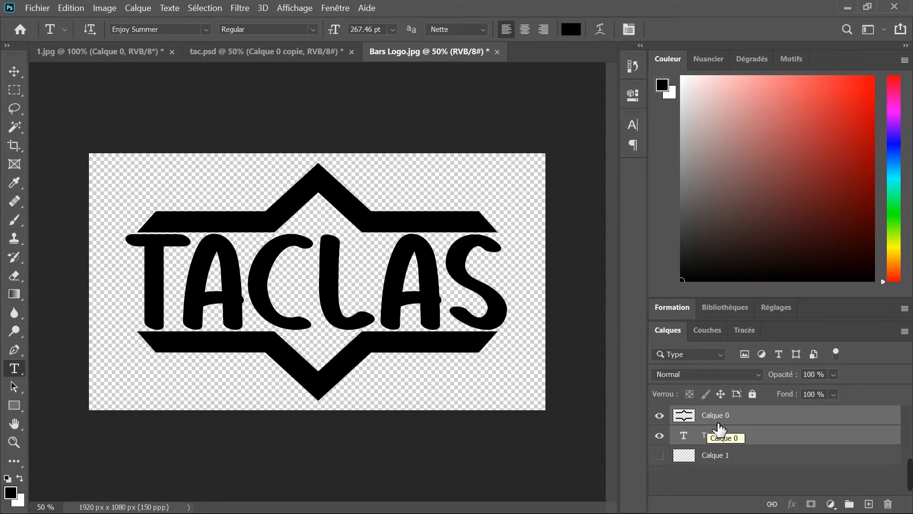
right_click(747, 417)
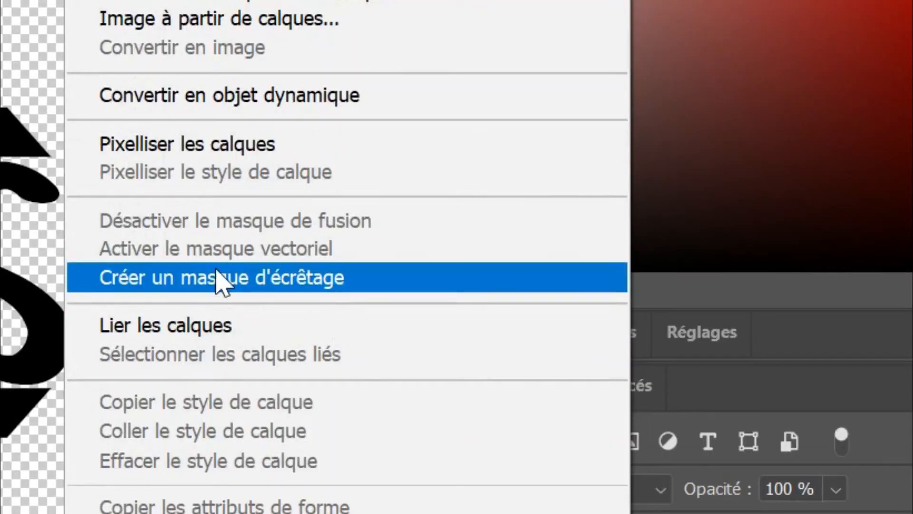
click(218, 95)
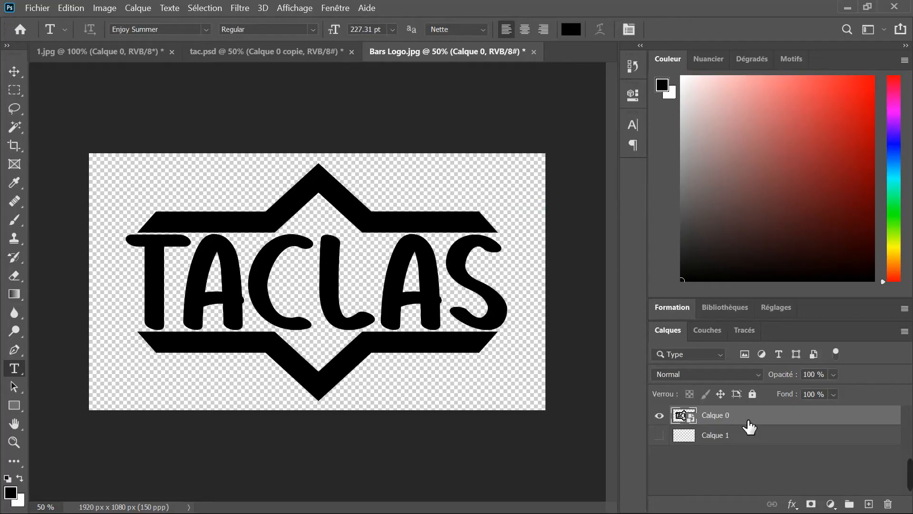
Add a colour overlay (Incrustation couleur) in dark red 800000 to the combined logo layer
double_click(749, 427)
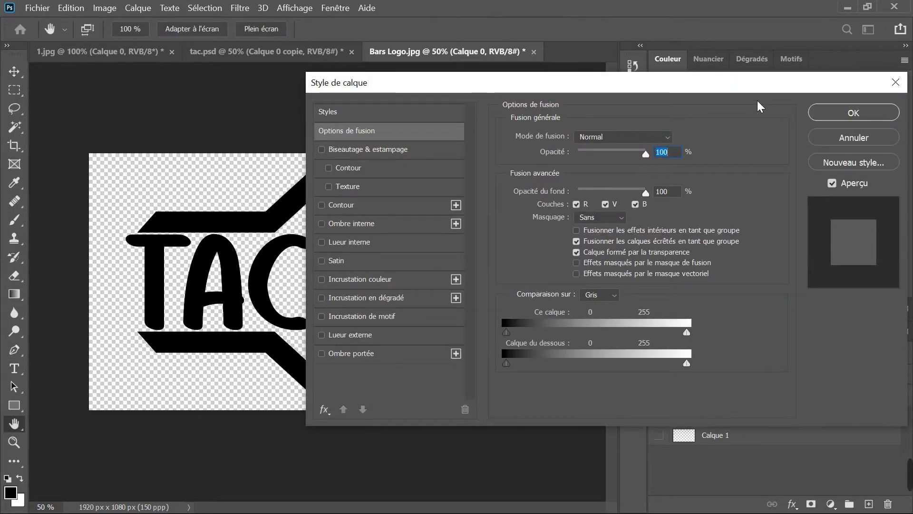
drag(753, 90, 593, 105)
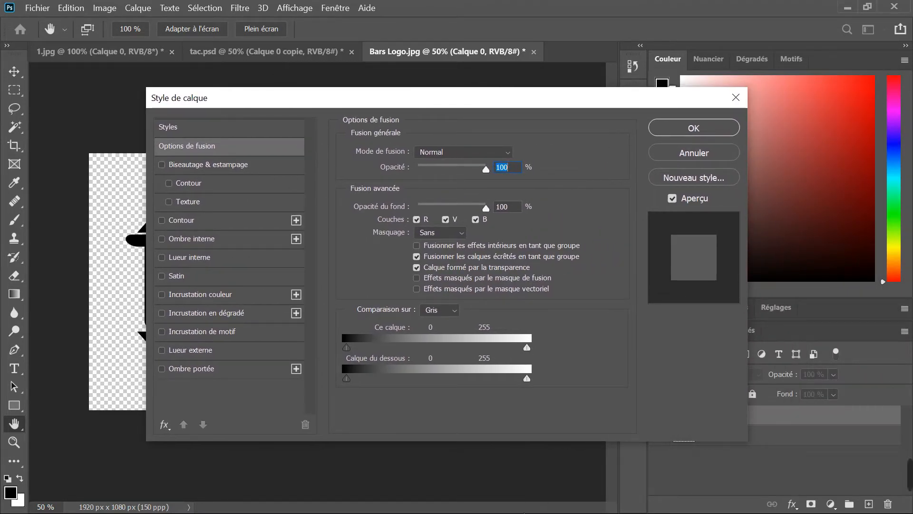
drag(312, 98, 519, 95)
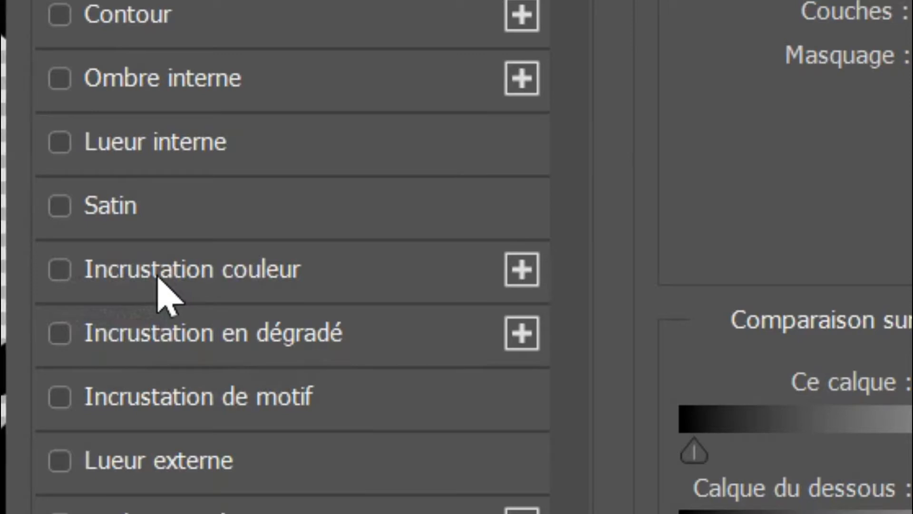
click(65, 278)
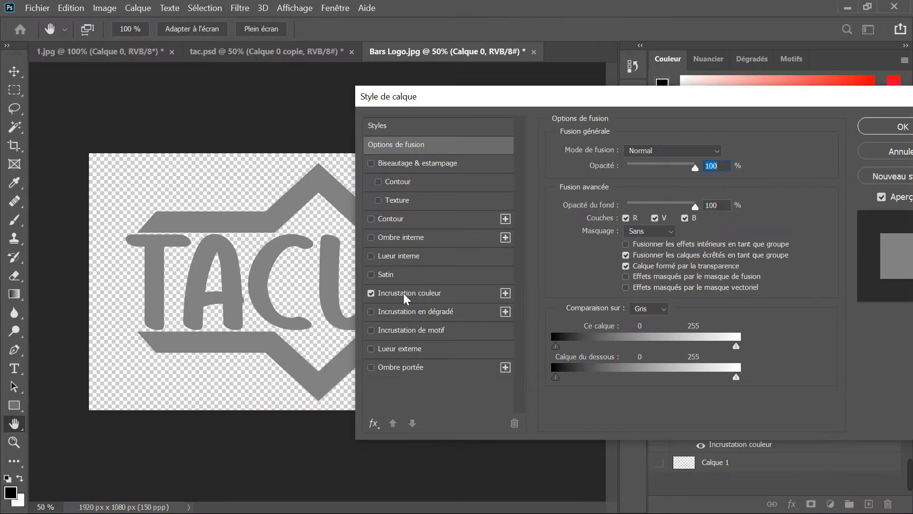
click(403, 293)
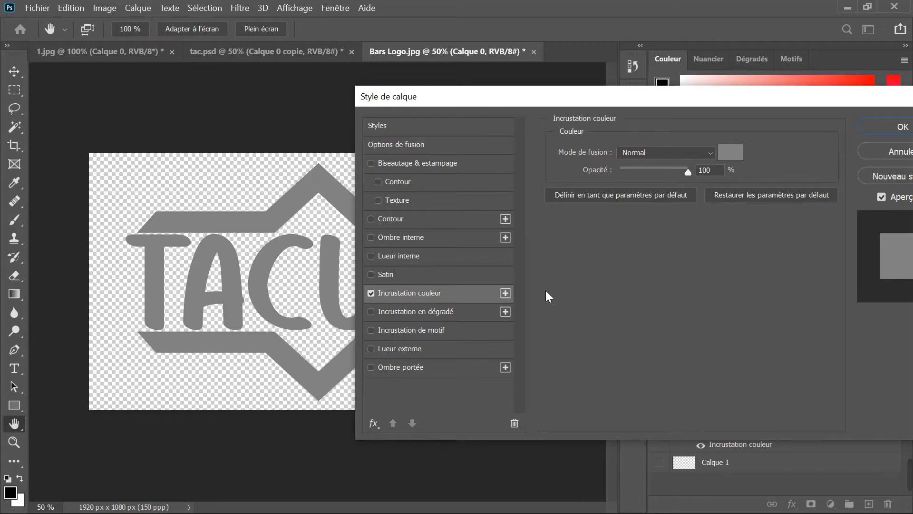
click(731, 153)
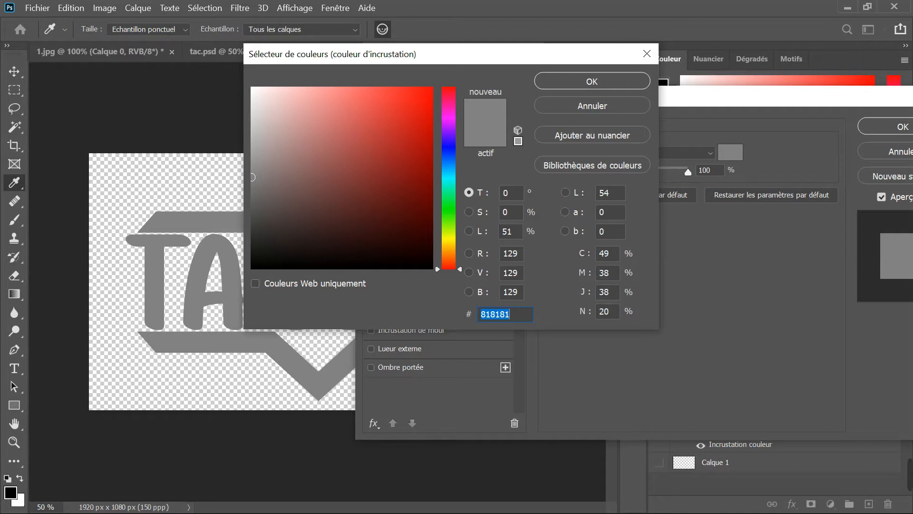
text(8)
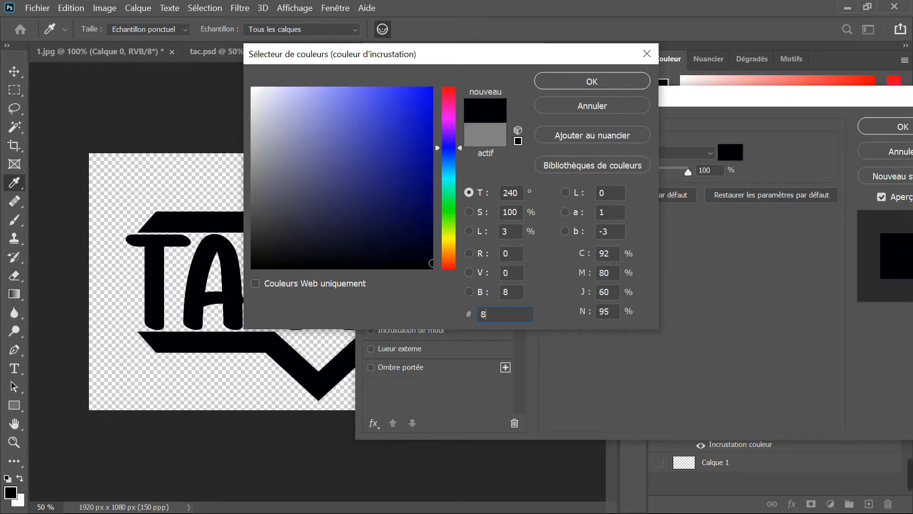
text(000)
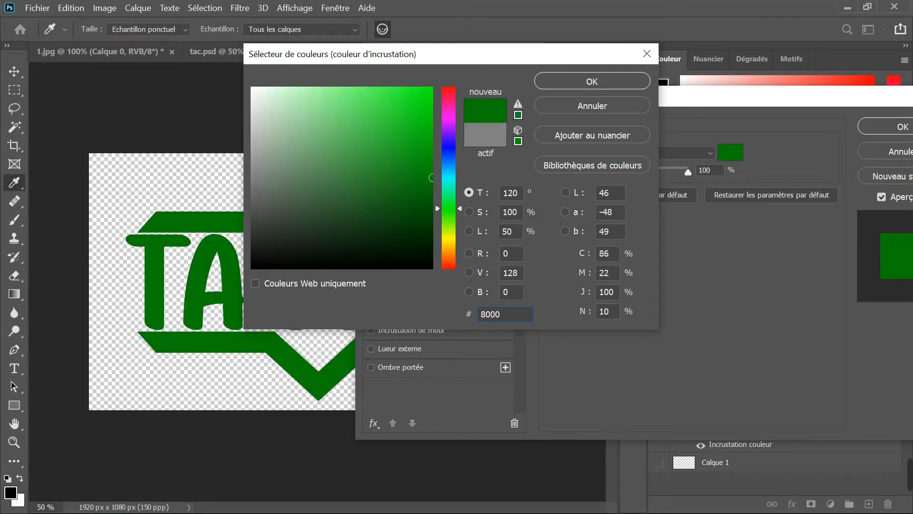
text(00)
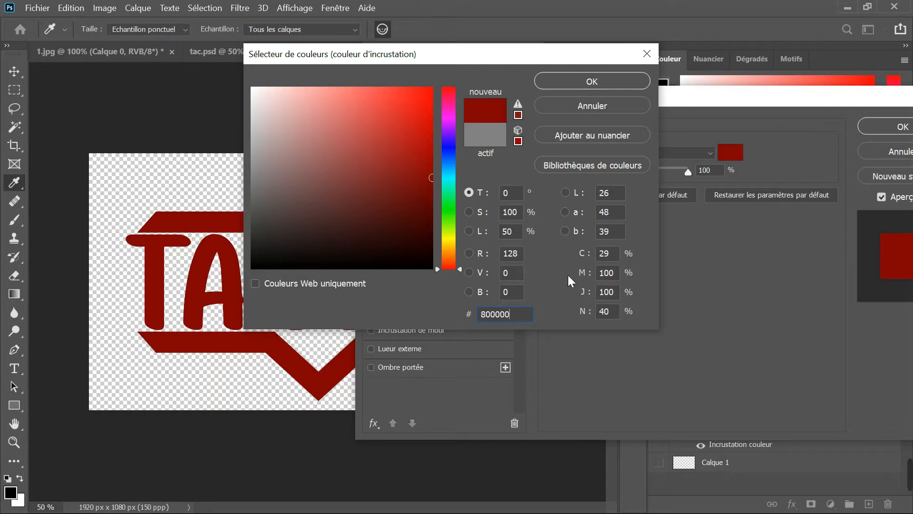
click(597, 81)
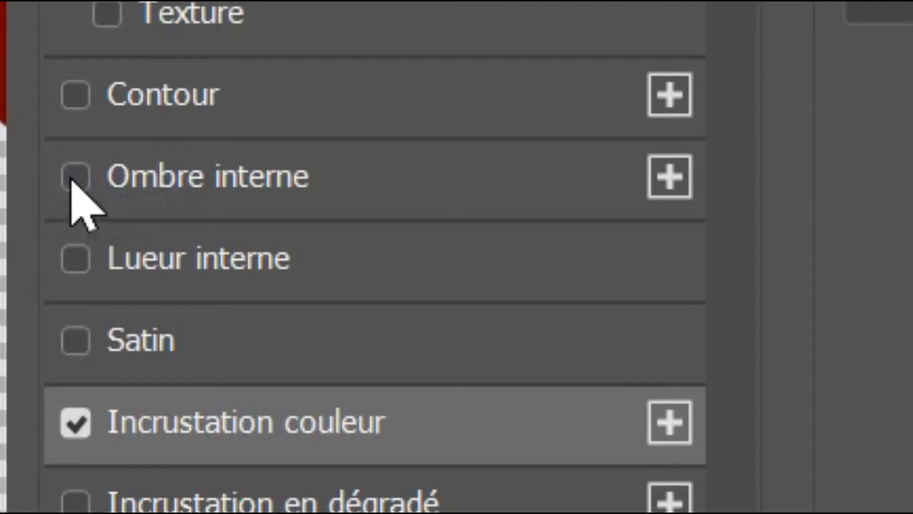
click(370, 237)
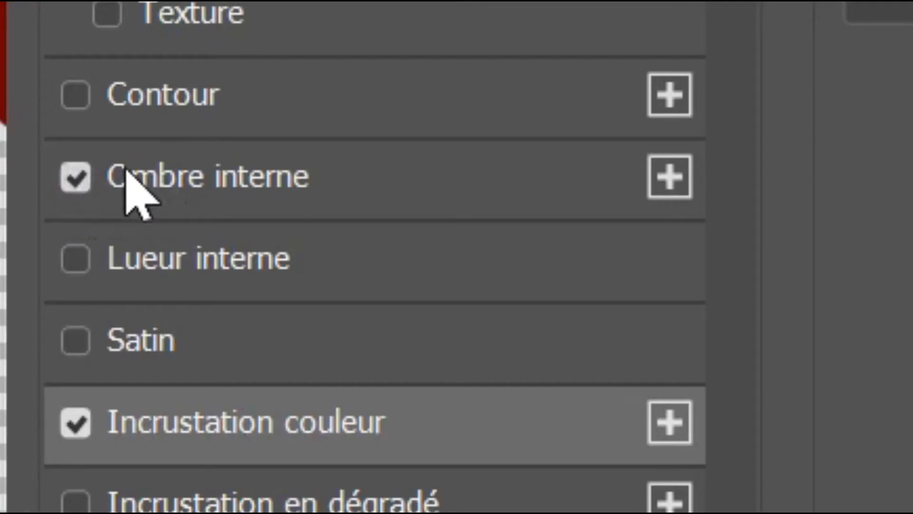
click(207, 172)
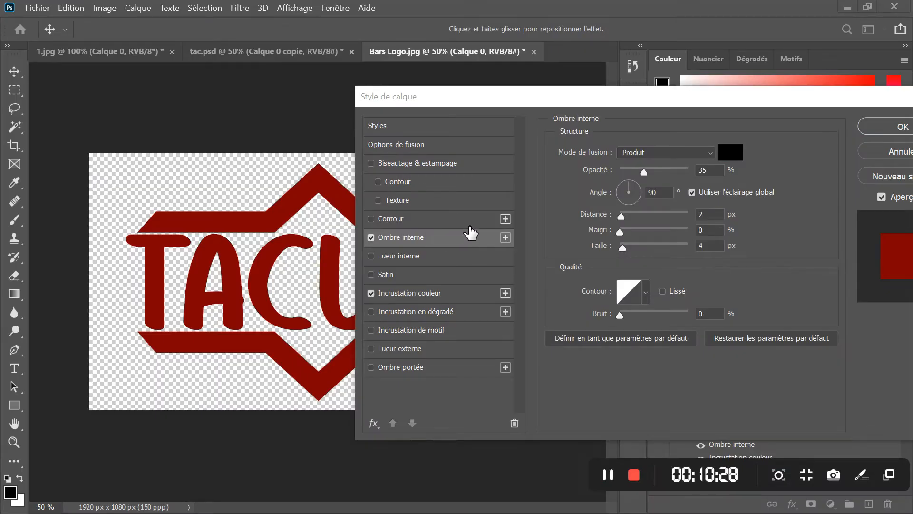
click(702, 170)
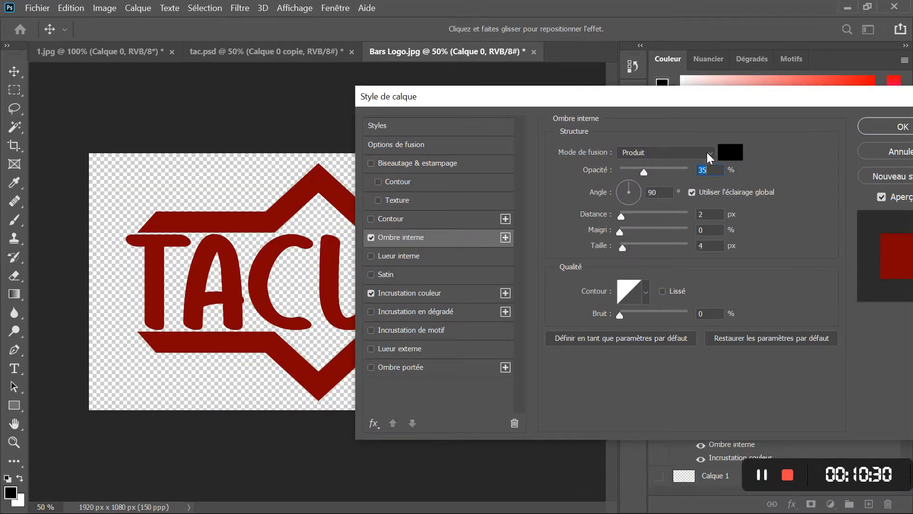
click(709, 154)
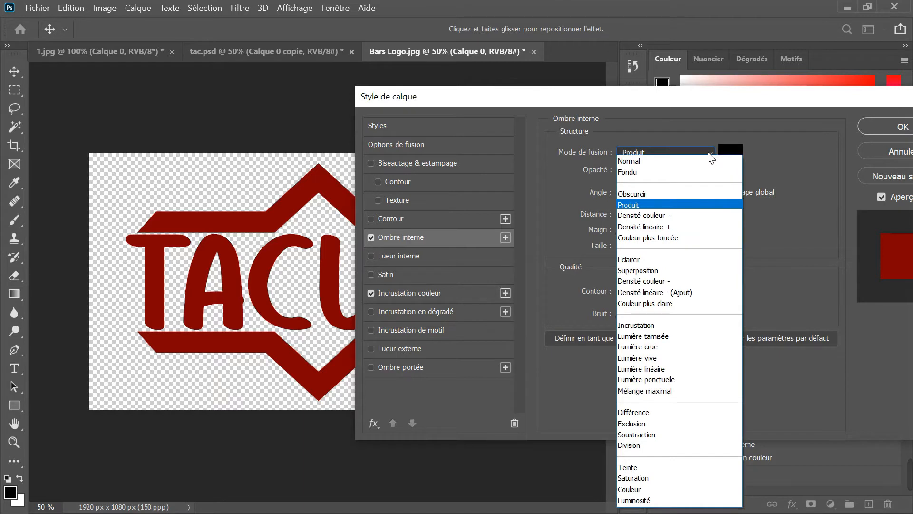
click(675, 203)
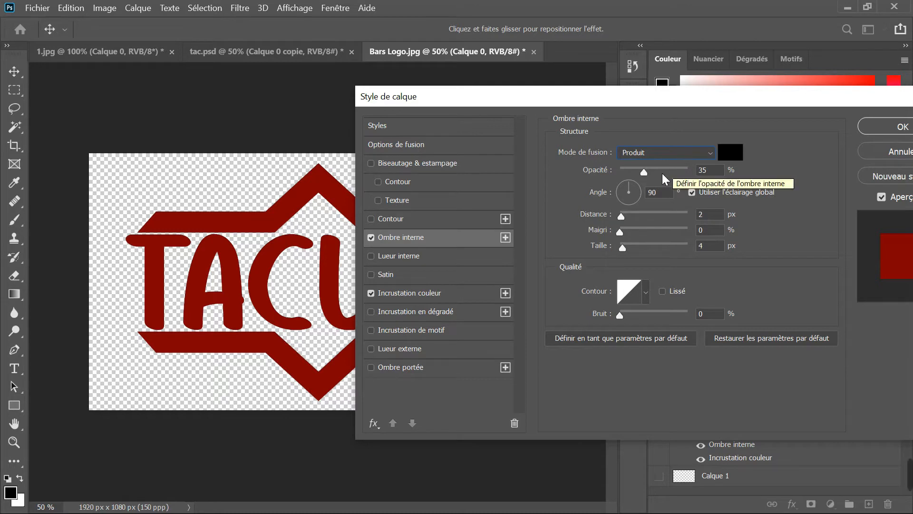
click(702, 170)
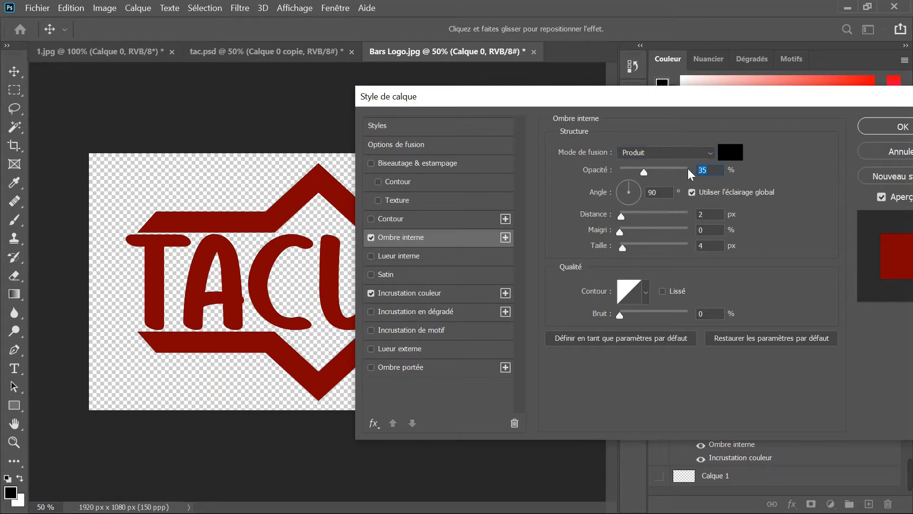
text(50)
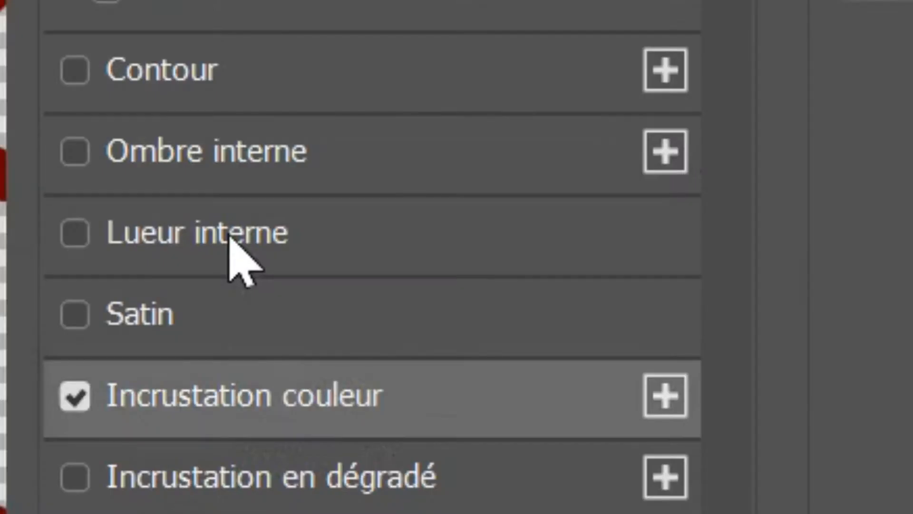
Add an inner glow (Lueur interne) to the logo with Produit blending, 50% opacity and near-black colour 030303
click(136, 240)
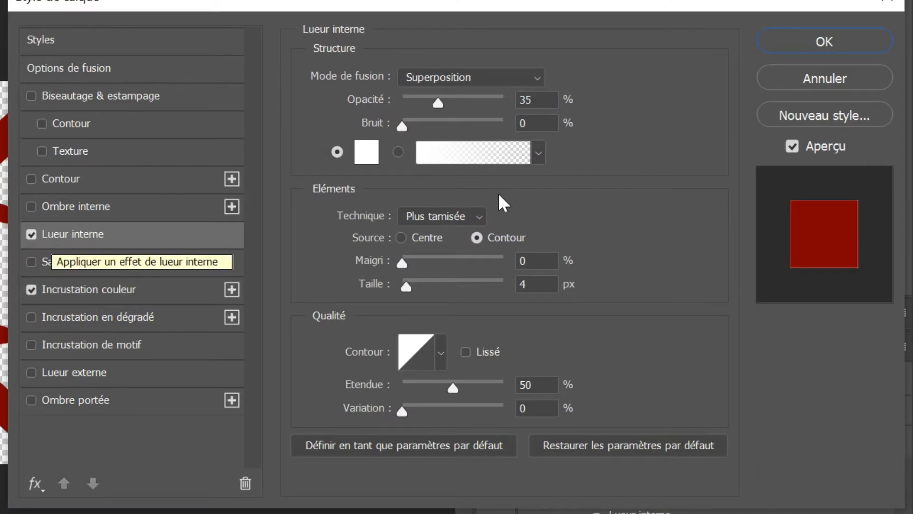
click(533, 86)
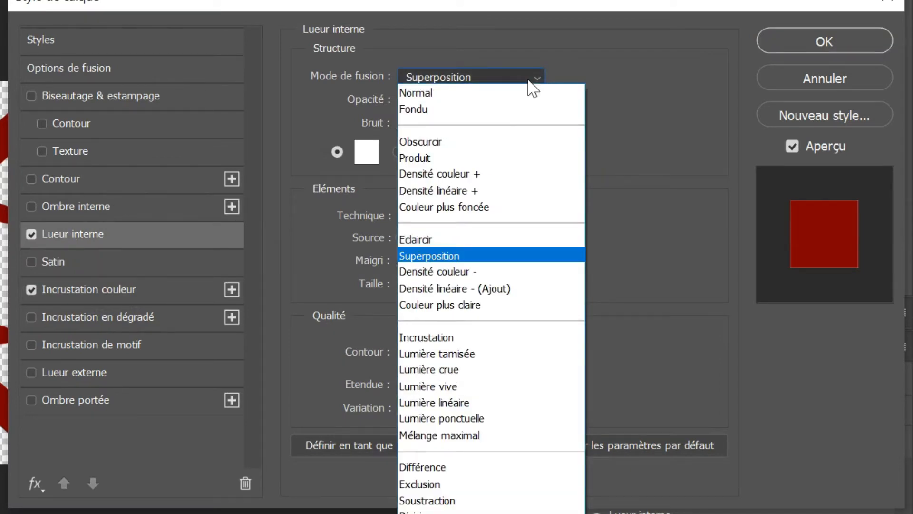
click(481, 157)
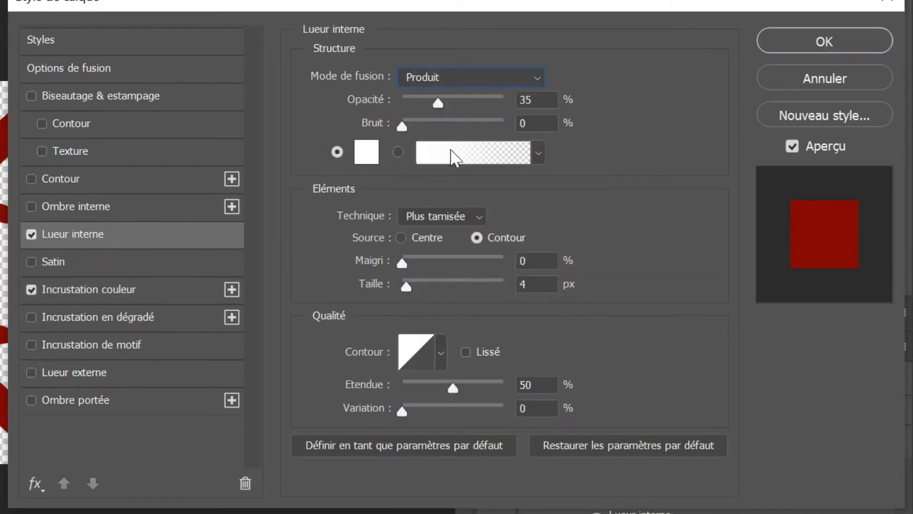
click(500, 98)
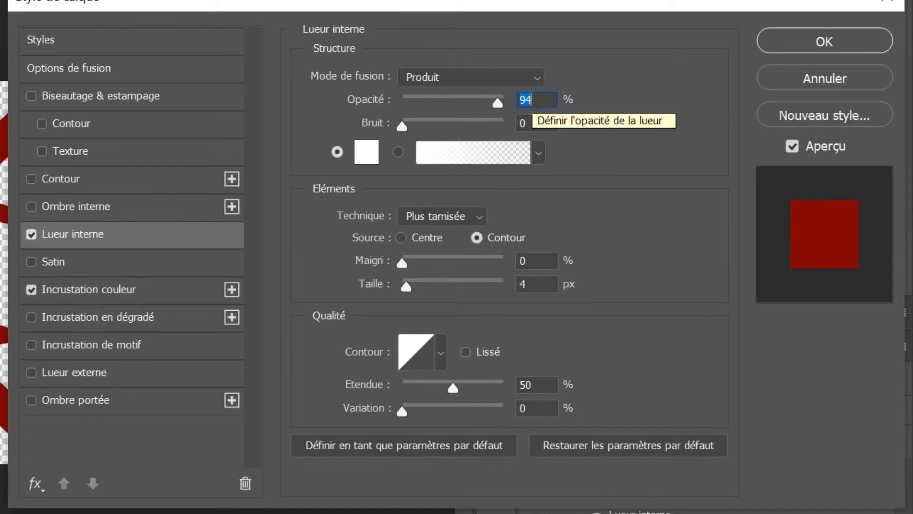
text(50)
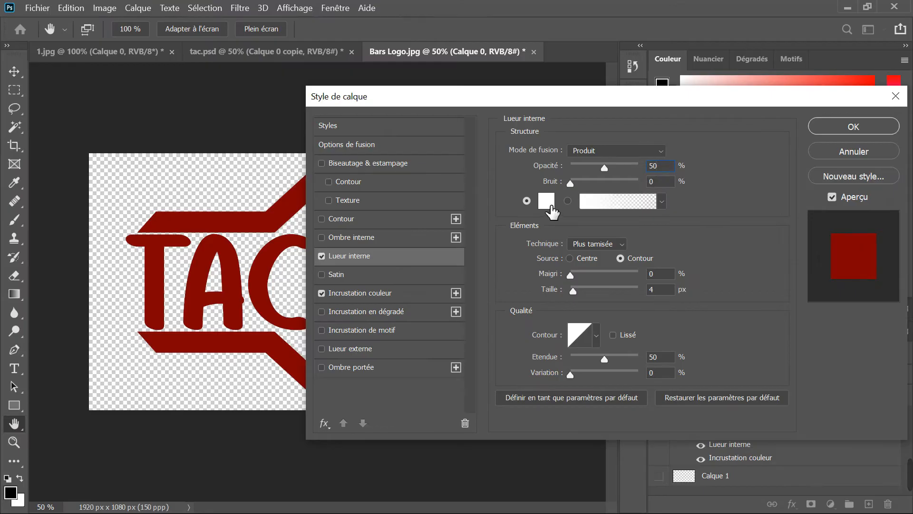
click(366, 152)
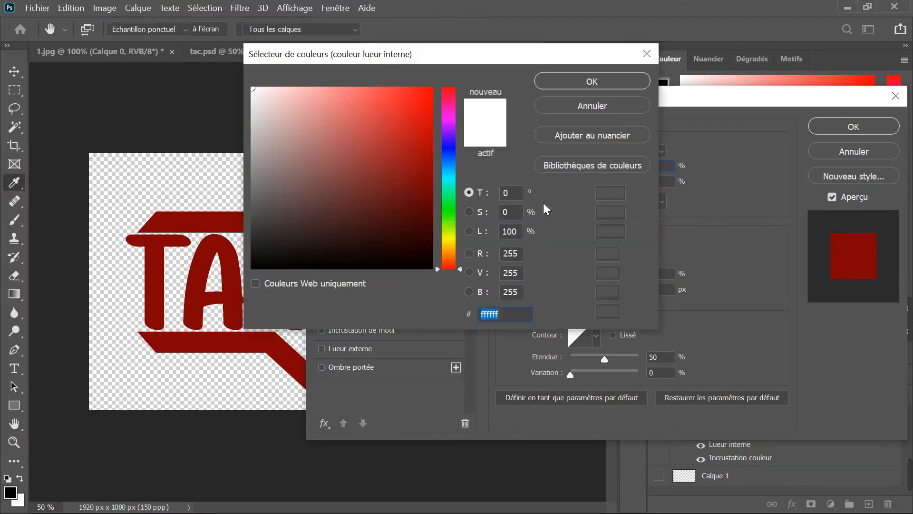
click(254, 266)
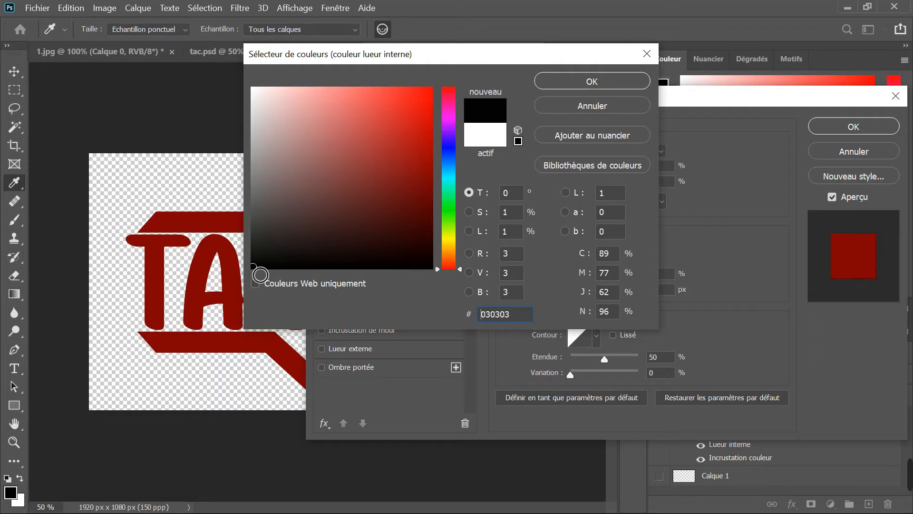
click(600, 80)
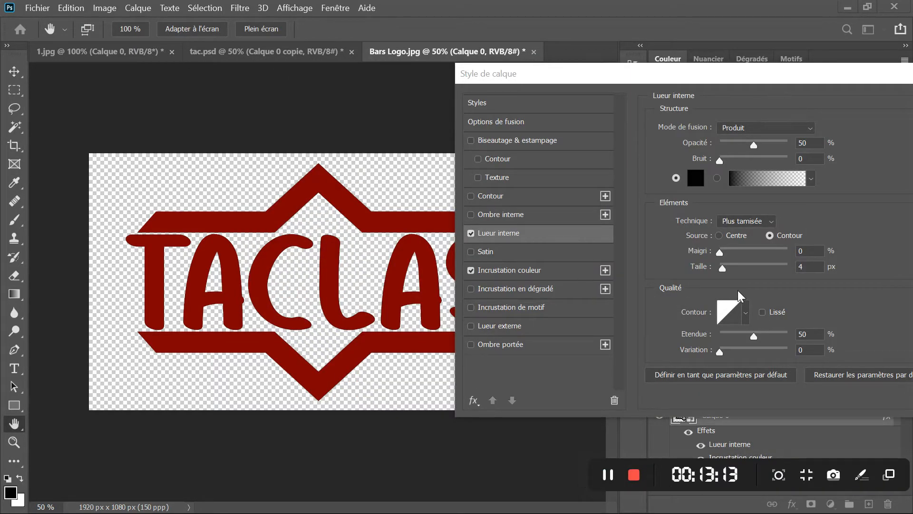
Keep the inner glow technique at Plus tamisée and set its Maigri to 10% and Taille to 30 px
click(768, 222)
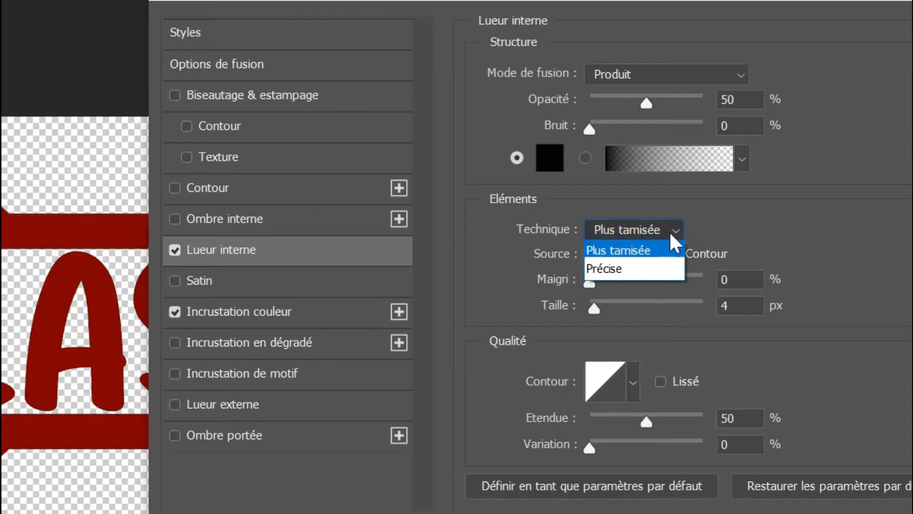
click(768, 223)
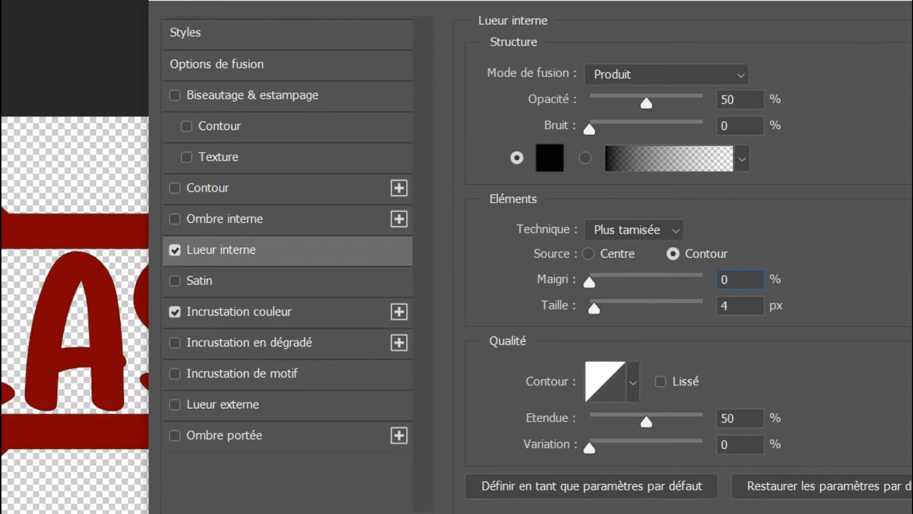
text(10)
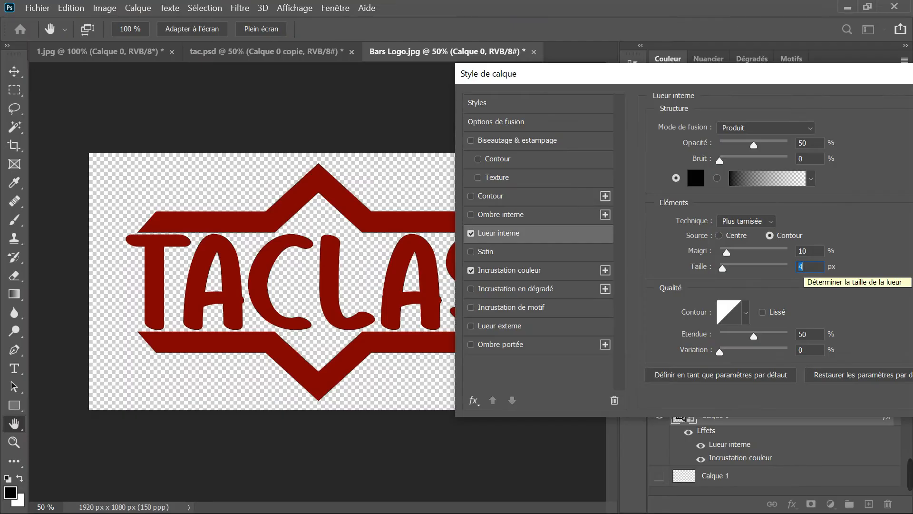
text(30)
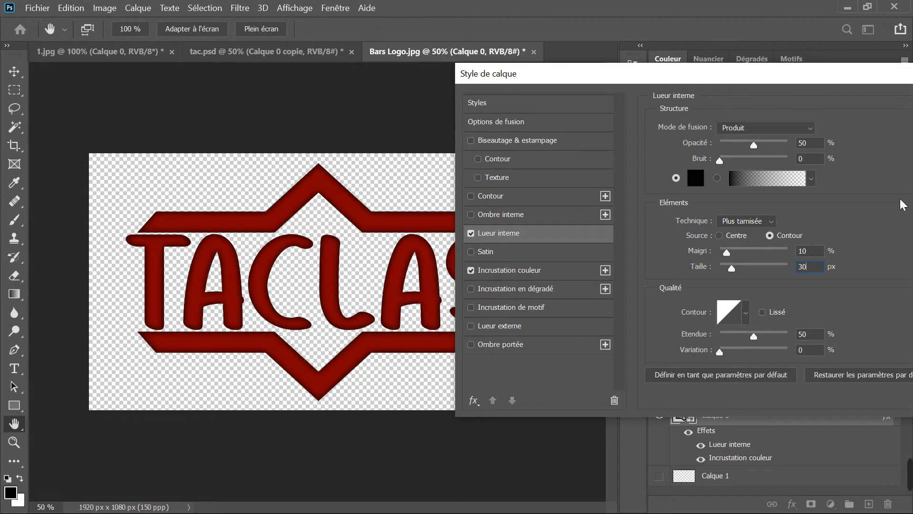
Add a bevel and emboss effect (Biseautage & estampage) to the logo layer, keeping the Biseau interne style
drag(853, 76, 844, 76)
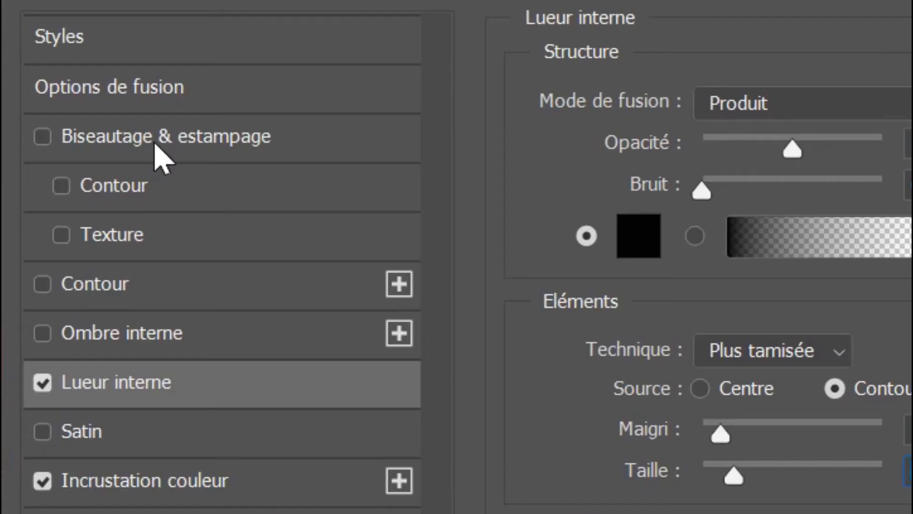
click(503, 144)
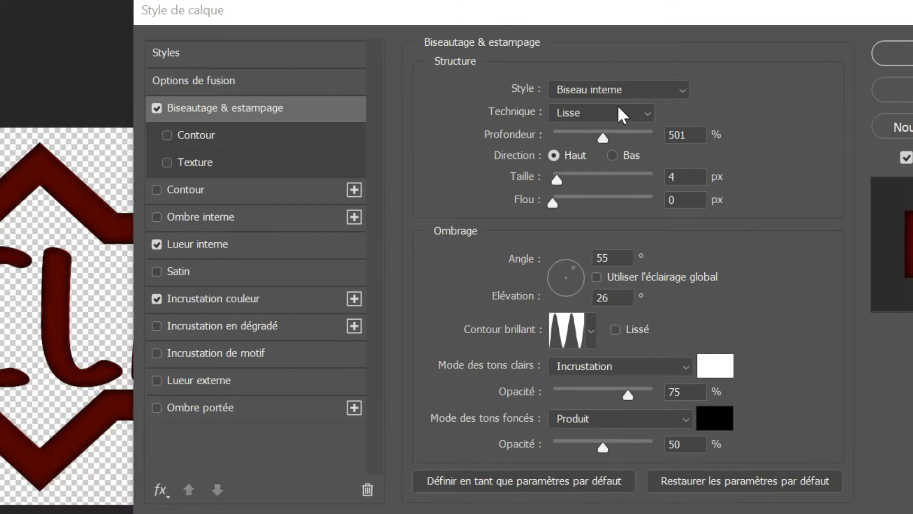
click(680, 94)
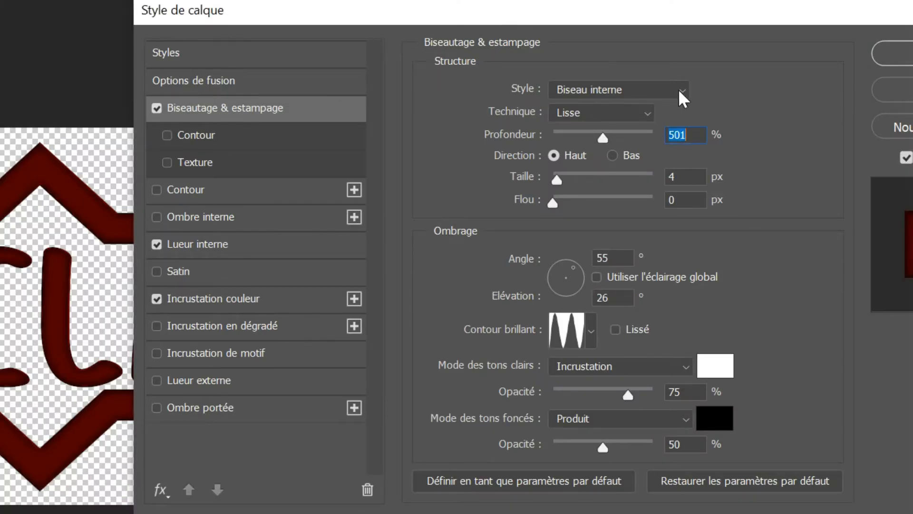
click(681, 93)
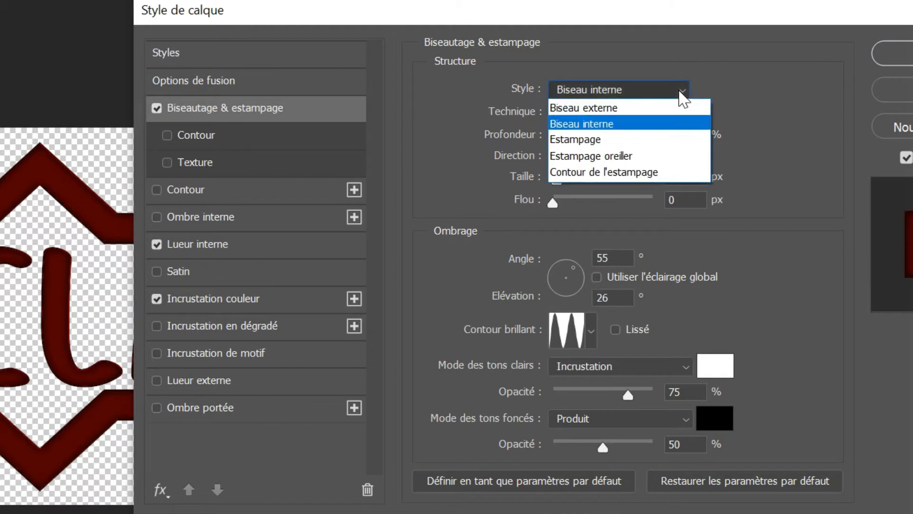
click(679, 90)
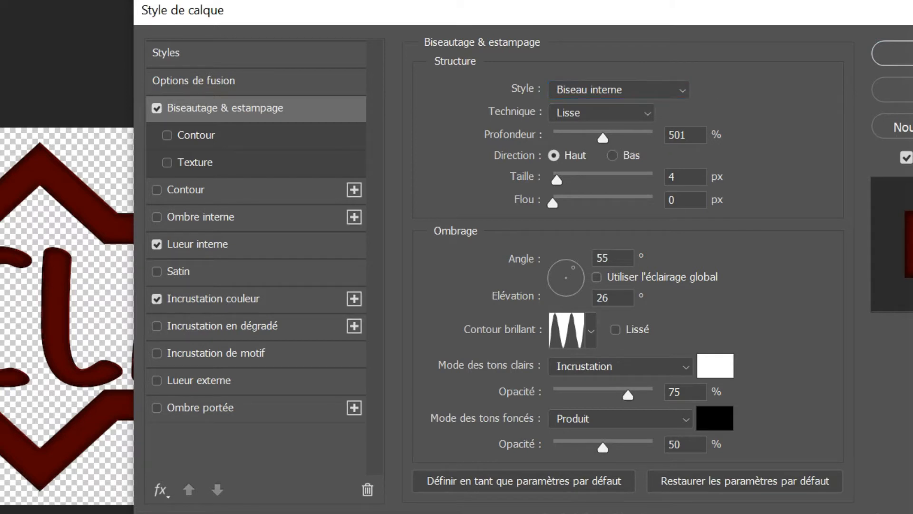
Set the bevel's Profondeur to 32%, its Taille to 31 px and its Flou to 2 px
click(677, 136)
click(678, 135)
key(BackSpace)
key(BackSpace)
key(BackSpace)
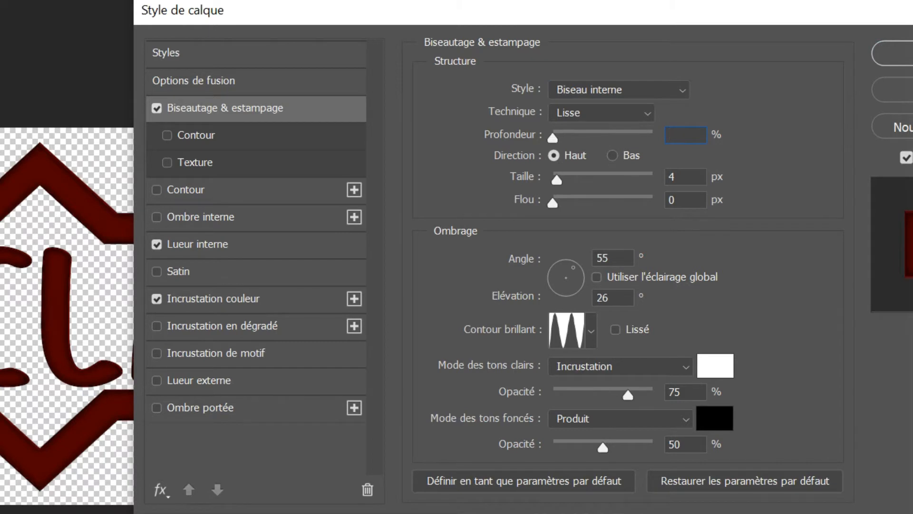
text(32)
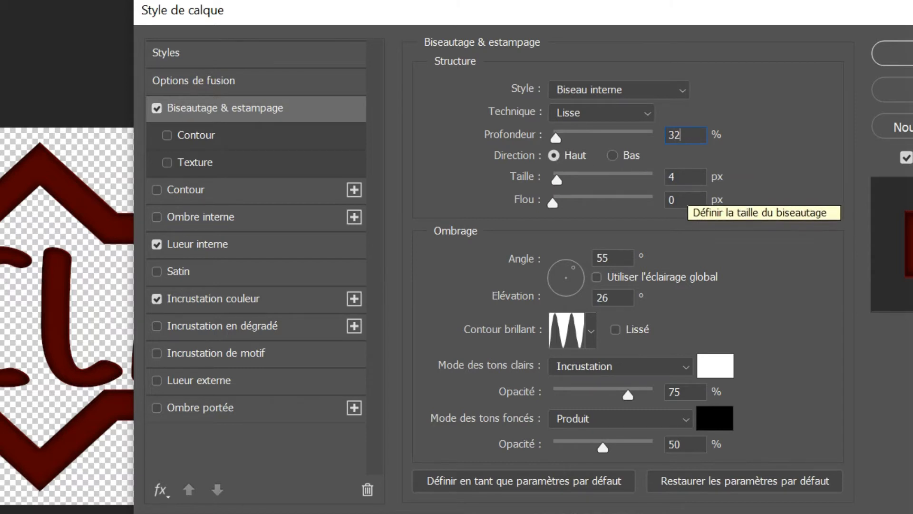
click(686, 176)
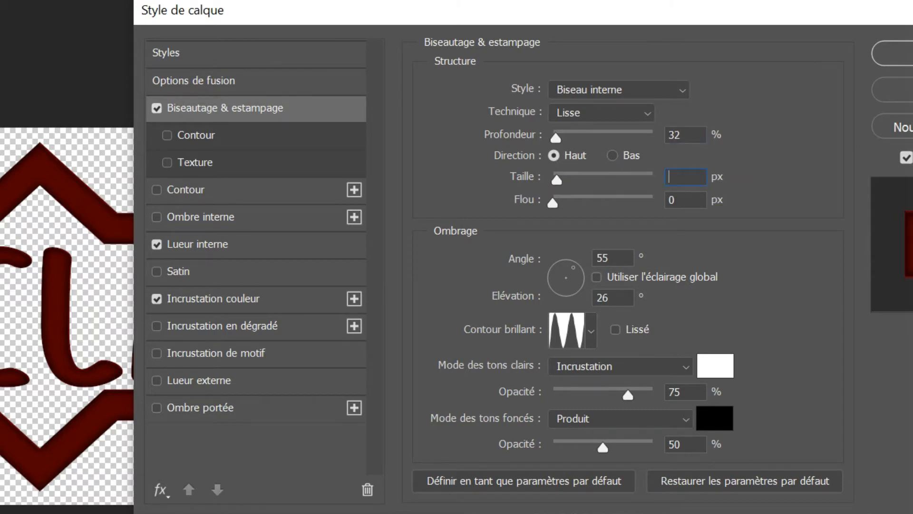
text(31)
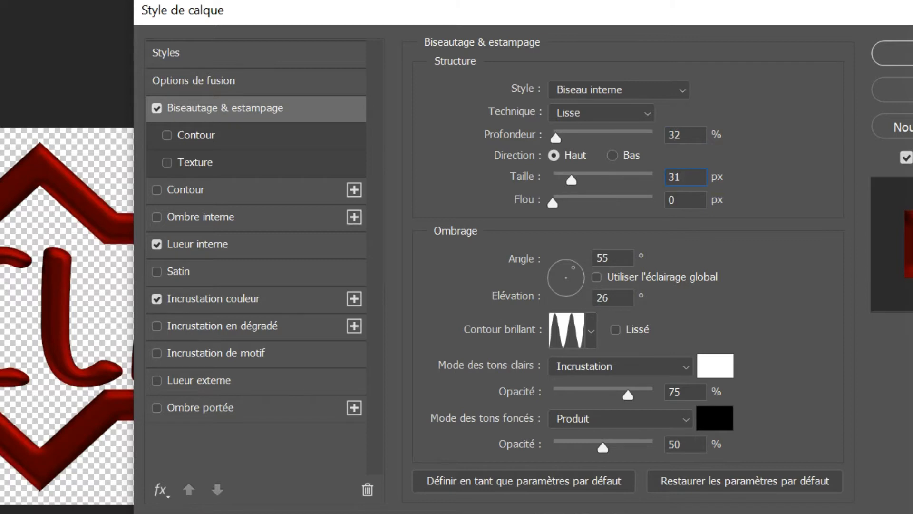
text(2)
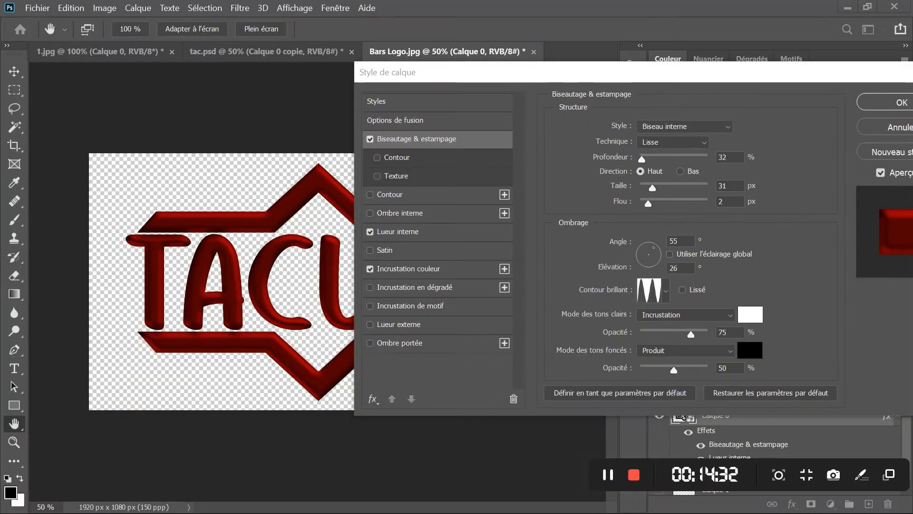
click(730, 201)
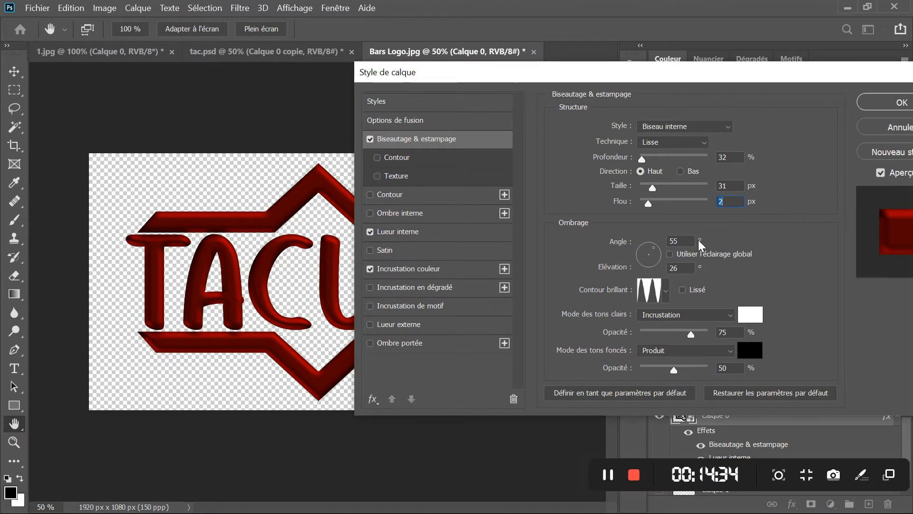
Set the bevel shading angle to 150° and its elevation to 46°
click(674, 242)
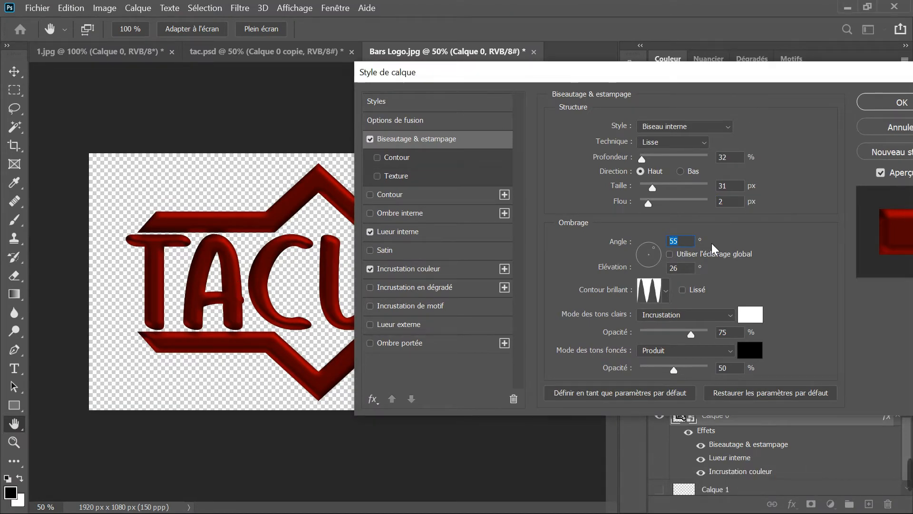
text(150)
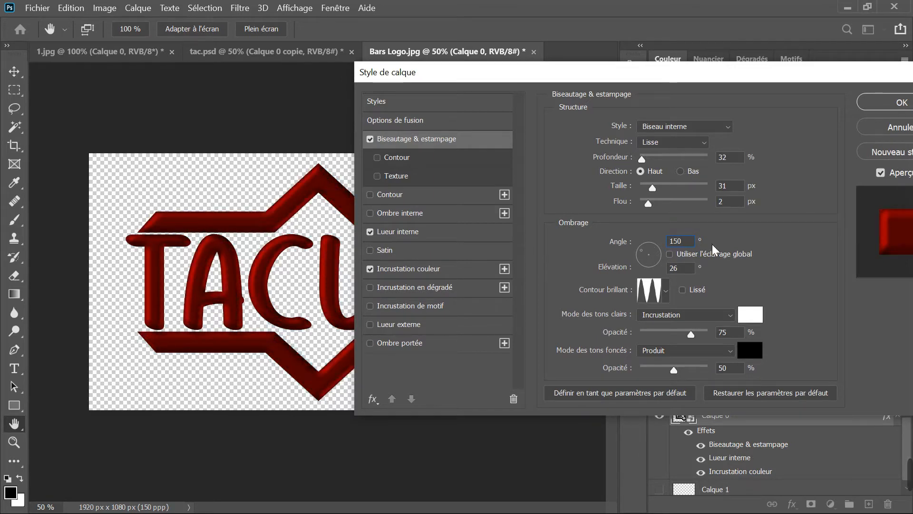
key(Tab)
key(BackSpace)
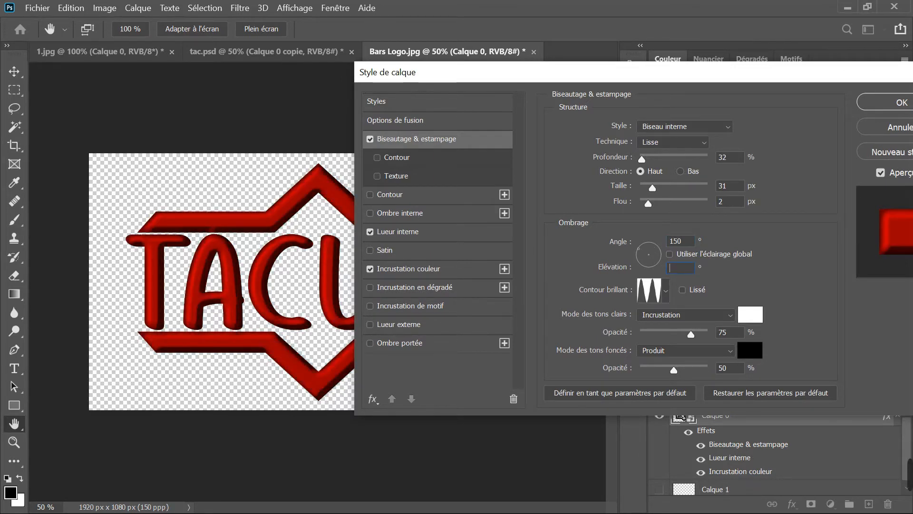
text(46)
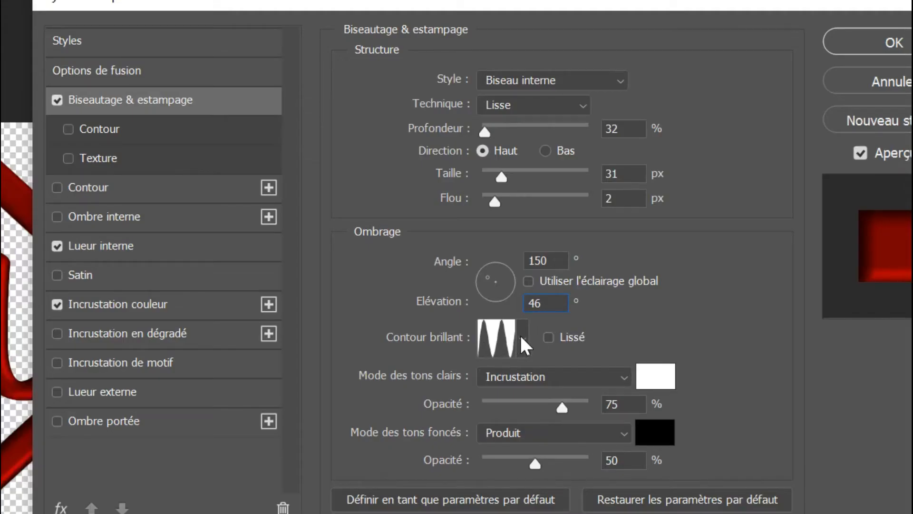
Load the Contours preset set, replacing the active contours, and choose Triple rouleau as the bevel's gloss contour (Contour brillant)
click(523, 344)
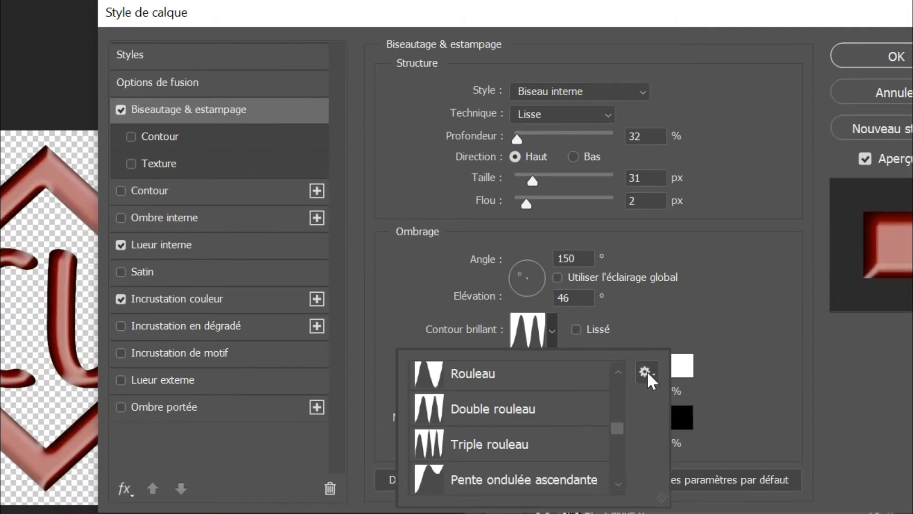
click(647, 370)
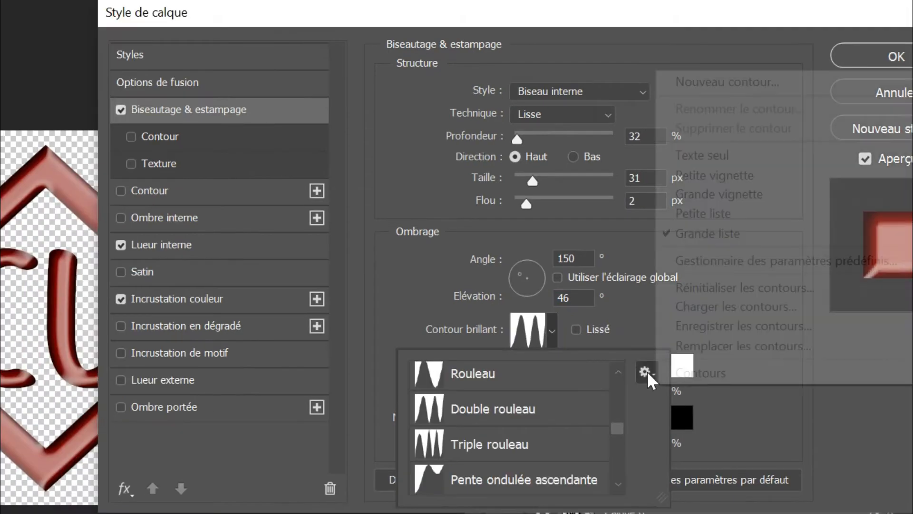
click(675, 372)
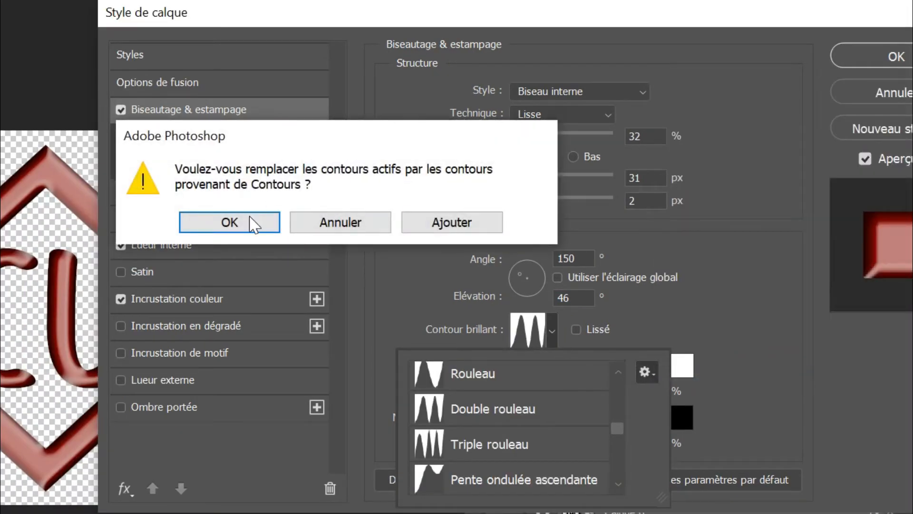
click(252, 224)
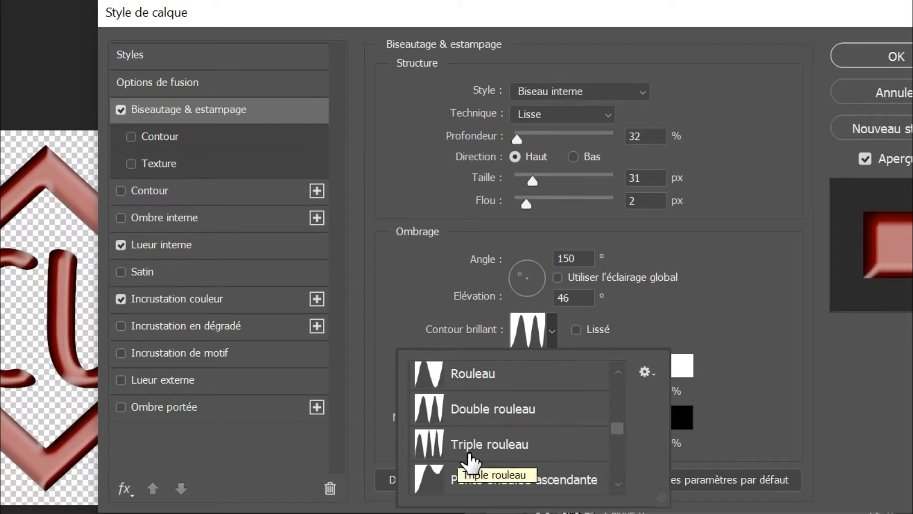
double_click(467, 453)
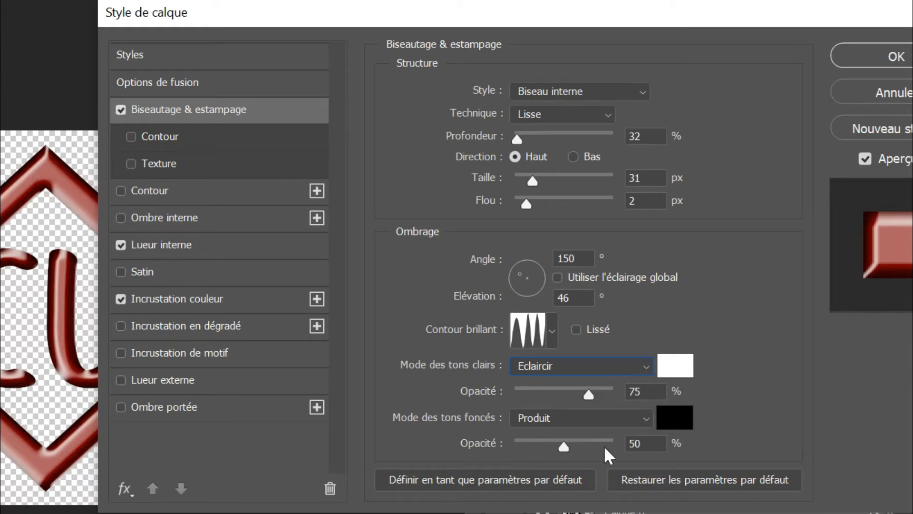
Set the bevel's highlight mode to Eclaircir and its shadow opacity to 0%
click(638, 443)
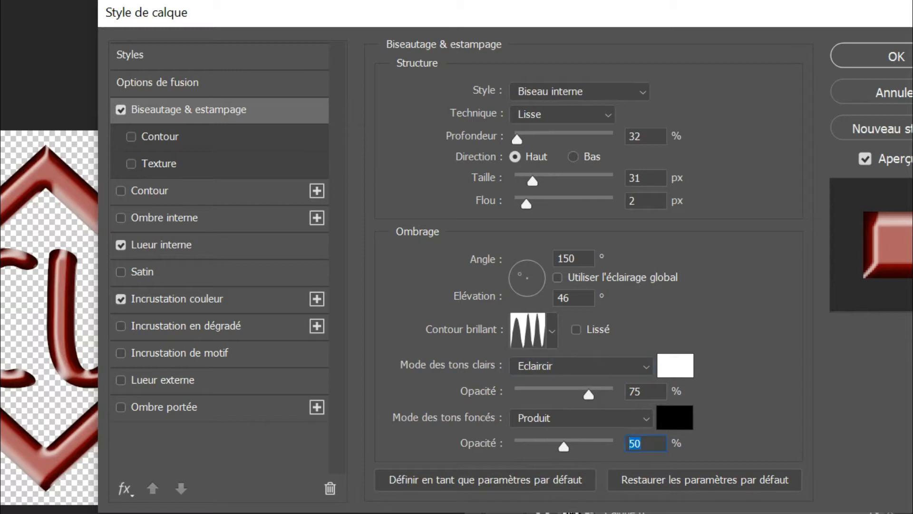
key(BackSpace)
text(0)
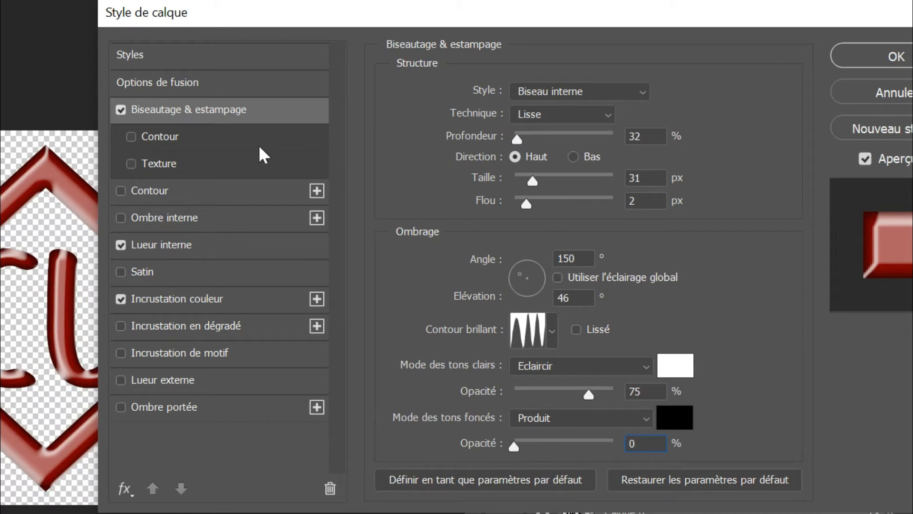
Enable the bevel's Contour sub-effect with the Double rouleau shape and apply the layer style
click(166, 142)
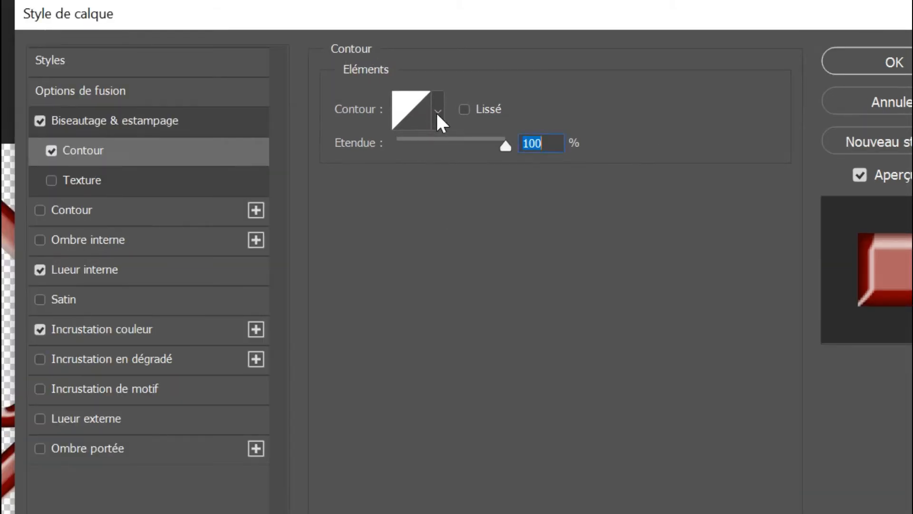
click(436, 111)
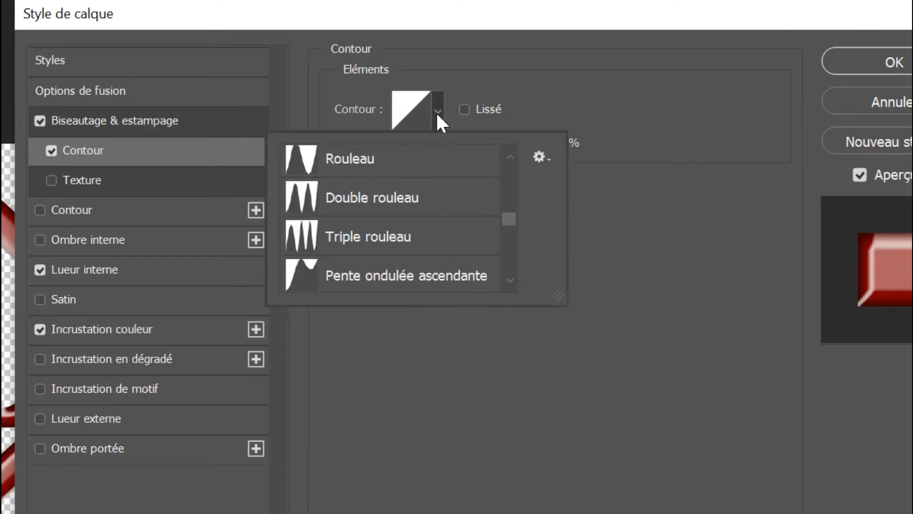
double_click(414, 199)
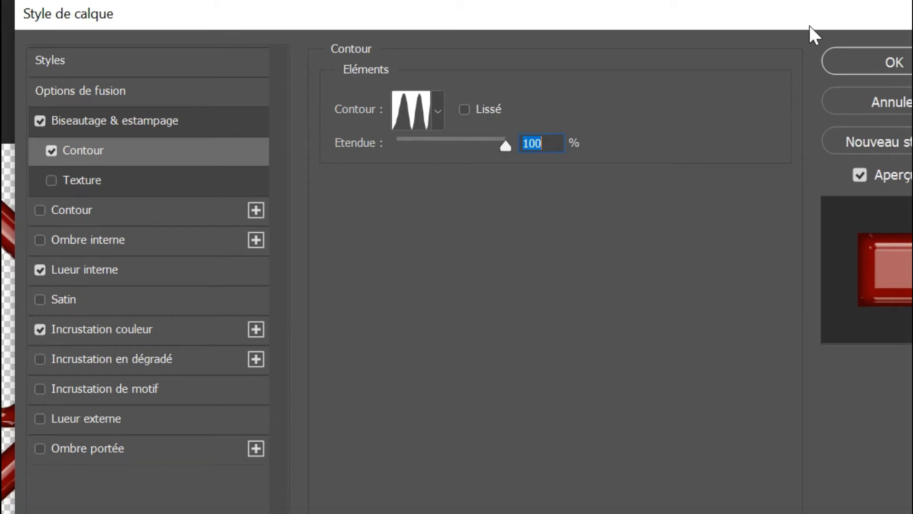
click(750, 62)
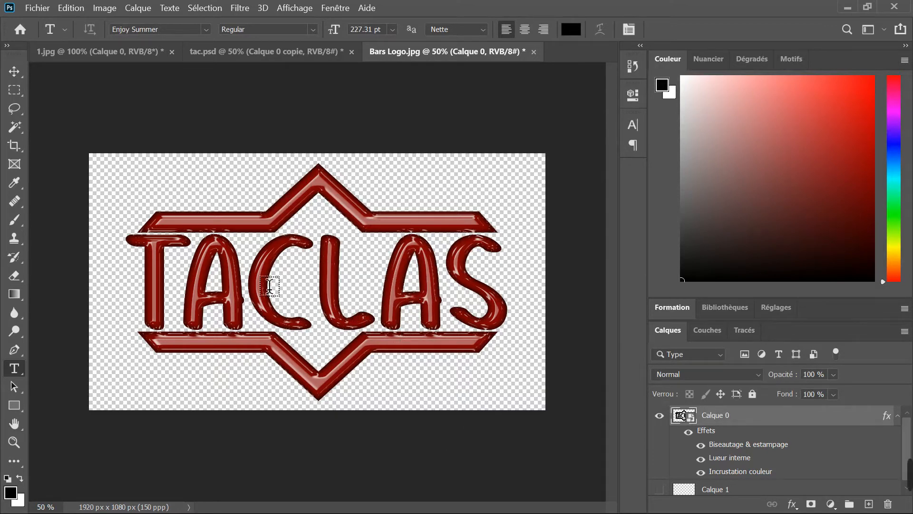
Reopen the logo's bevel and emboss settings, set the elevation to 45° and apply the change
click(12, 68)
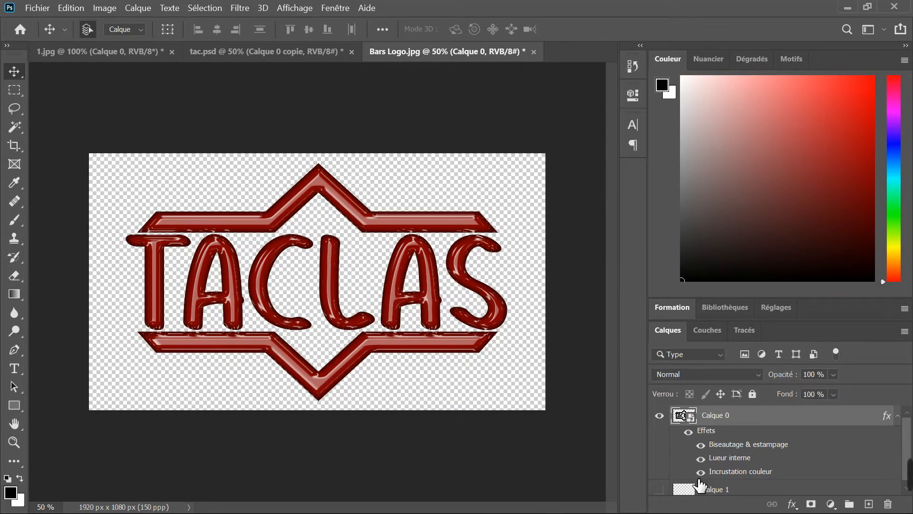
mouse_move(908, 481)
double_click(736, 449)
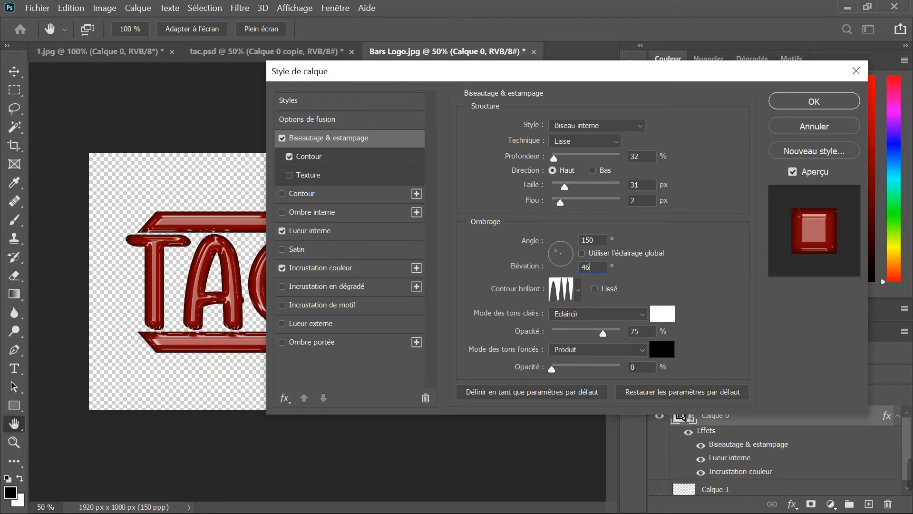
key(BackSpace)
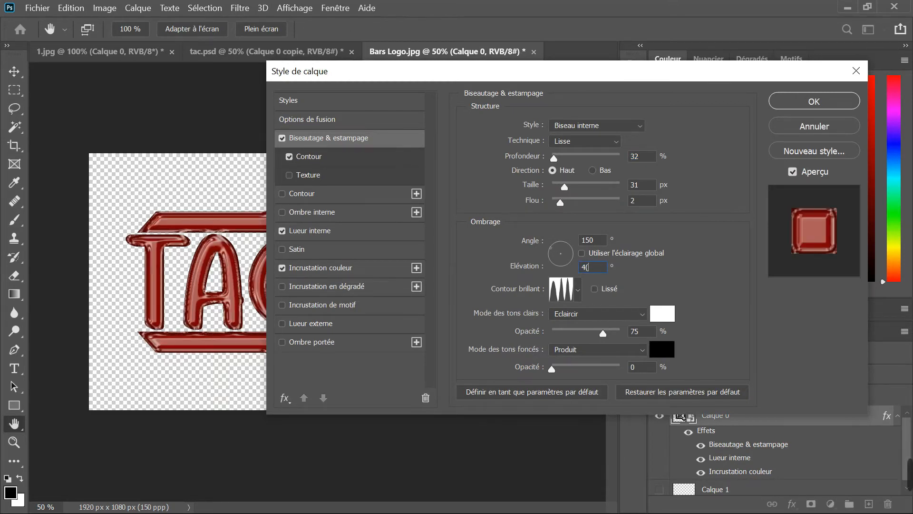
text(5)
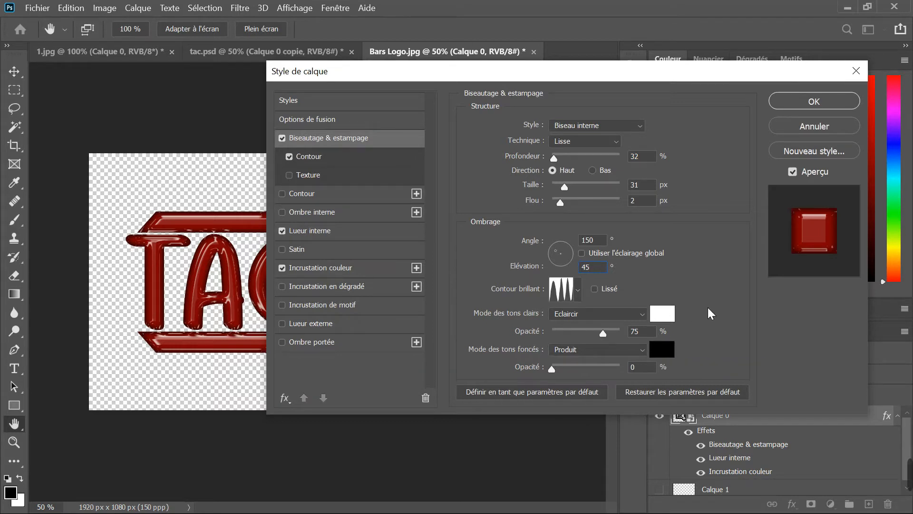
click(799, 105)
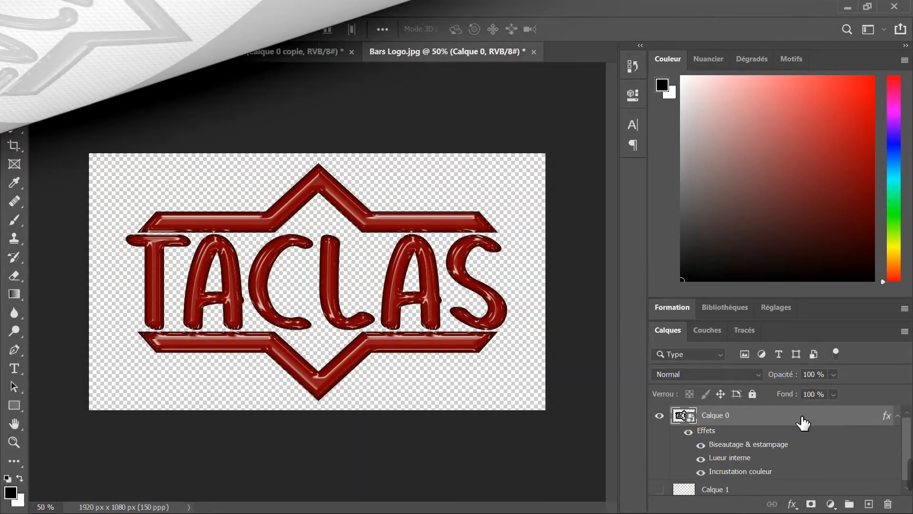
Convert the styled Calque 0 logo layer into a smart object and open its contents
right_click(794, 413)
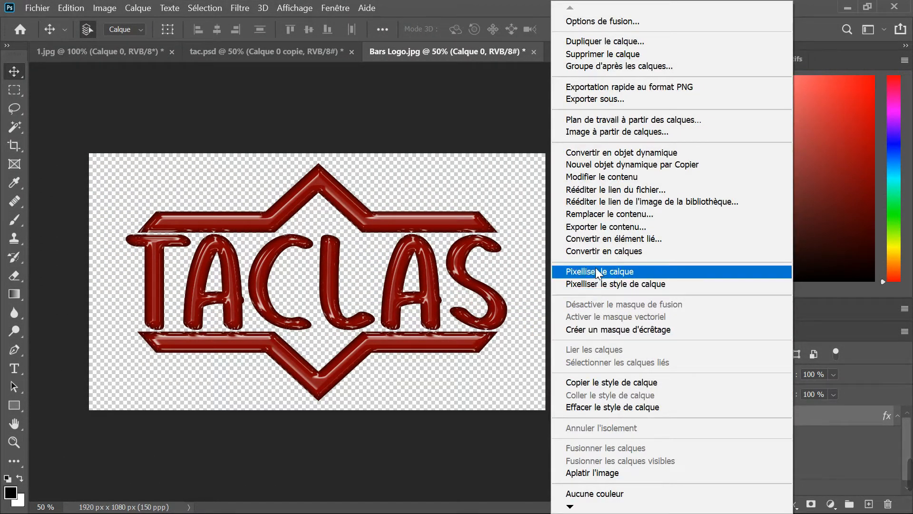
click(605, 248)
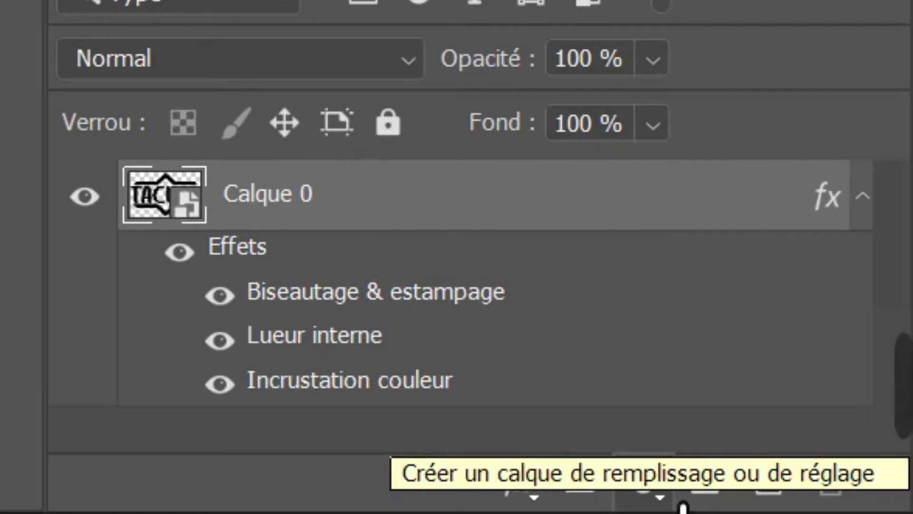
Add a Teinte/Saturation adjustment layer above Calque 0 inside the smart object
click(652, 496)
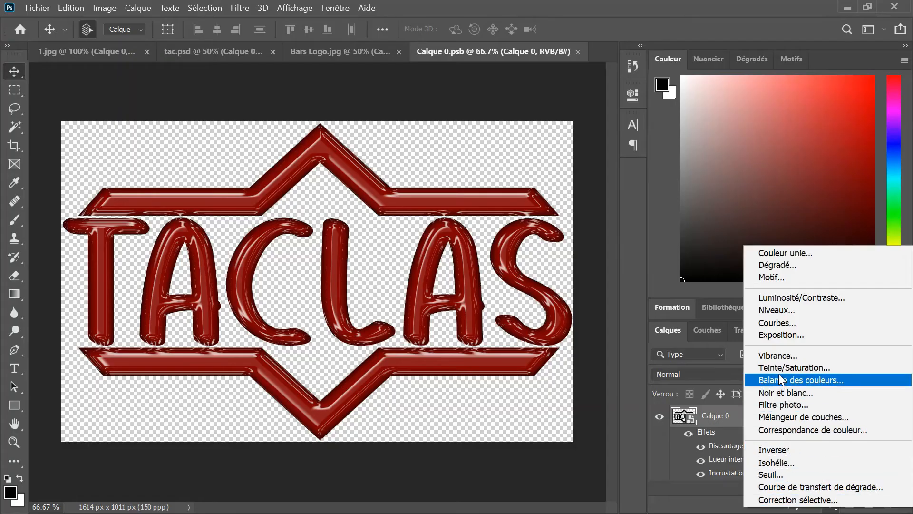
click(778, 367)
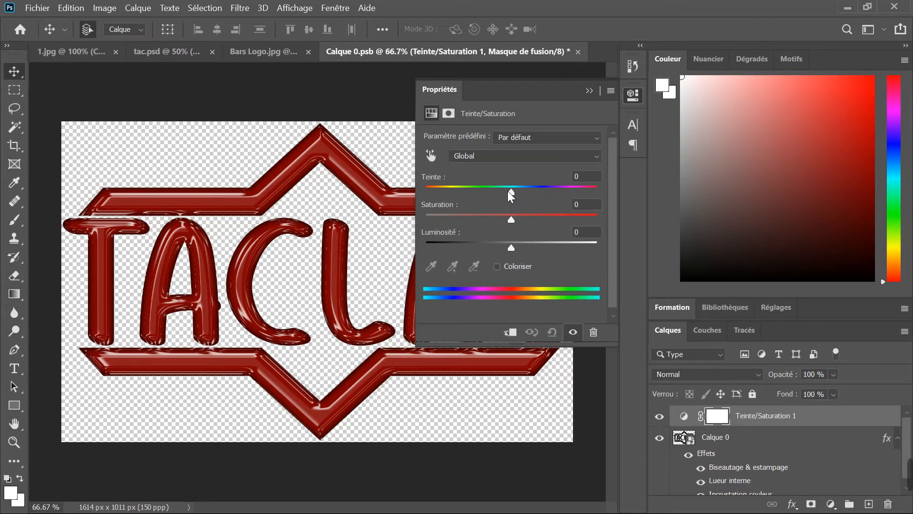
Set the Teinte/Saturation adjustment to hue +53, saturation +100 and lightness +2 for a gold logo
drag(509, 191, 454, 198)
drag(510, 218, 512, 248)
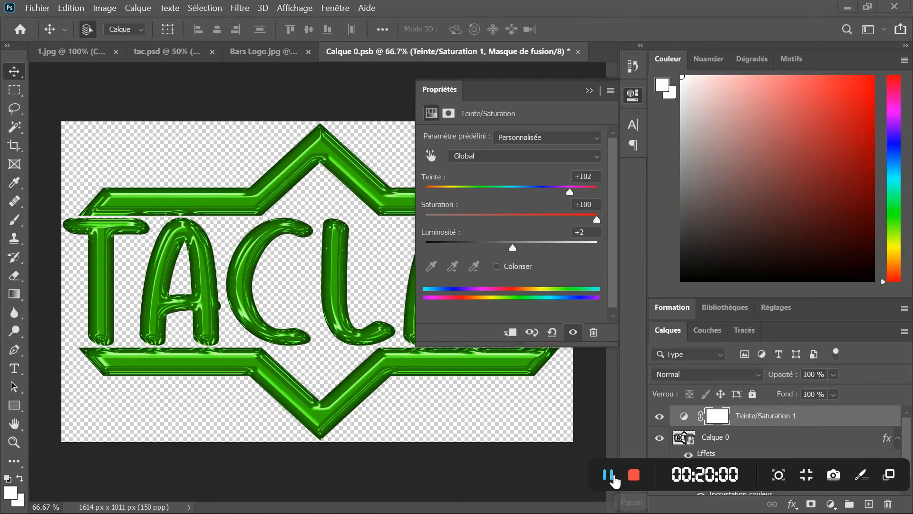
click(609, 475)
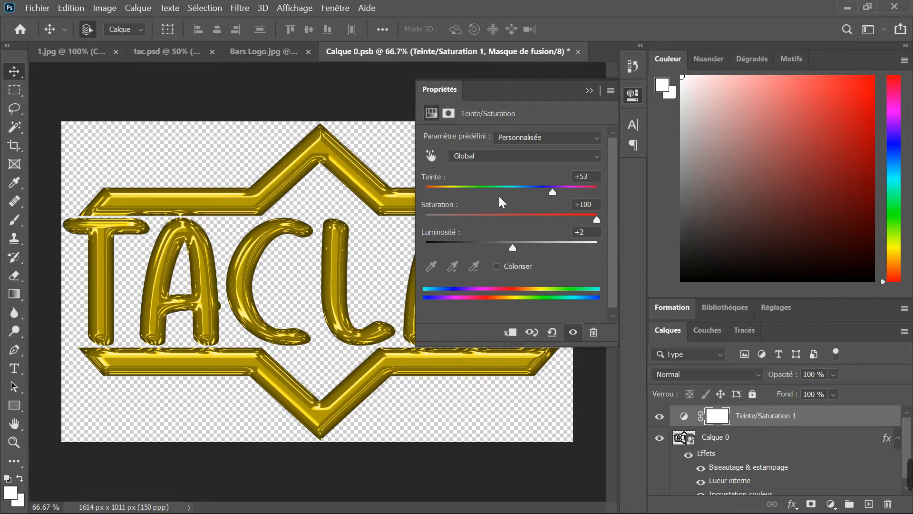
mouse_move(546, 191)
mouse_down()
mouse_move(424, 191)
mouse_move(553, 193)
mouse_up()
click(589, 91)
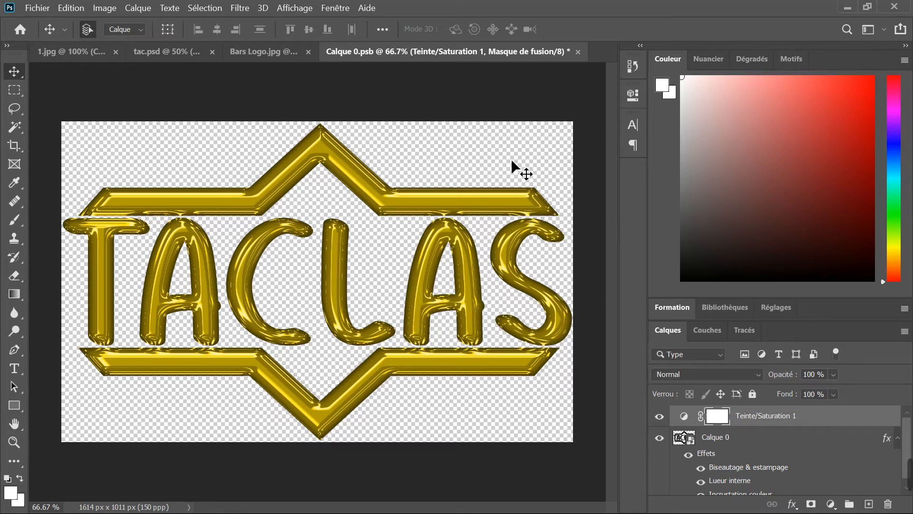
click(38, 8)
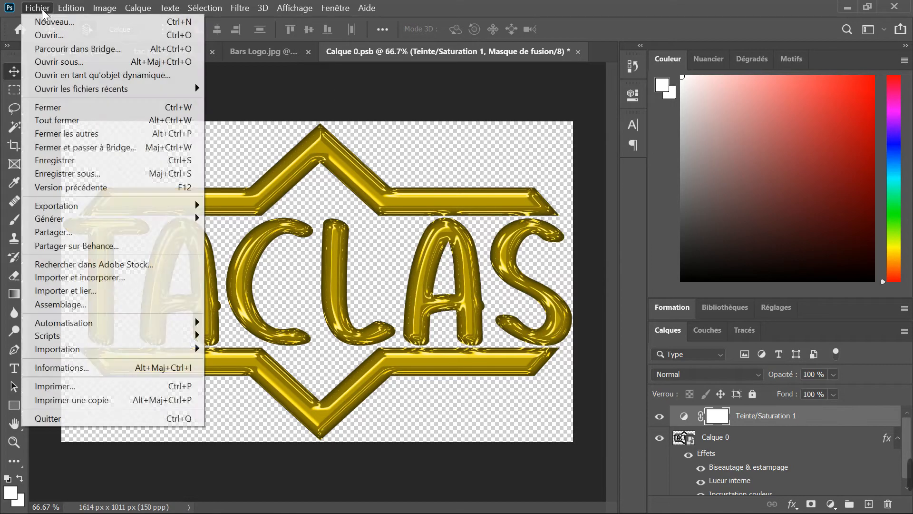
mouse_move(86, 209)
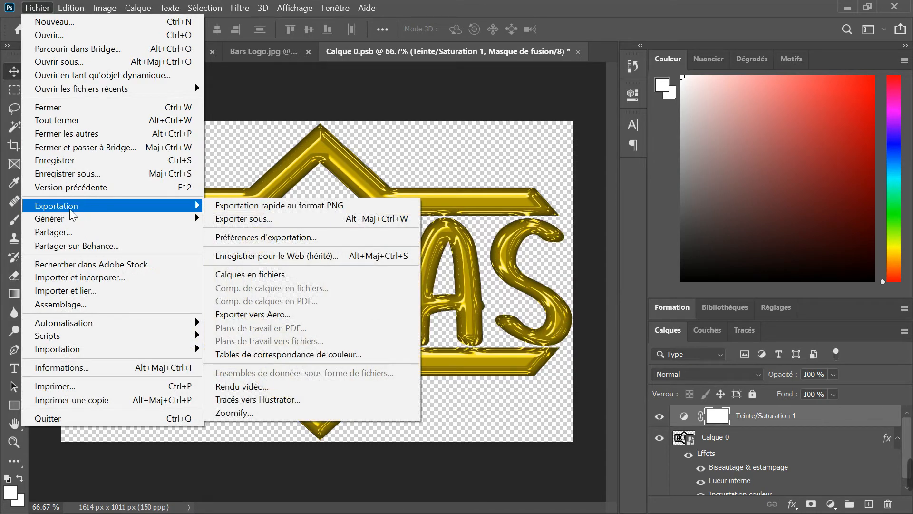
click(248, 220)
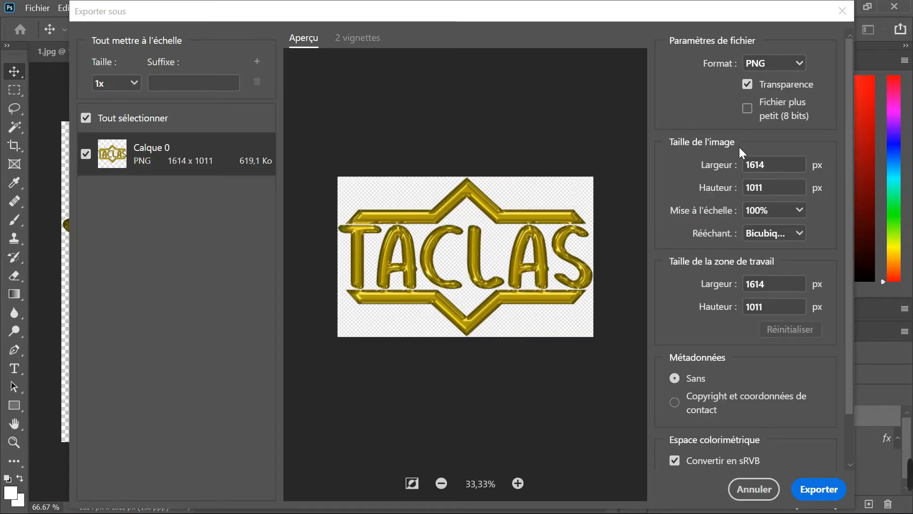
click(823, 493)
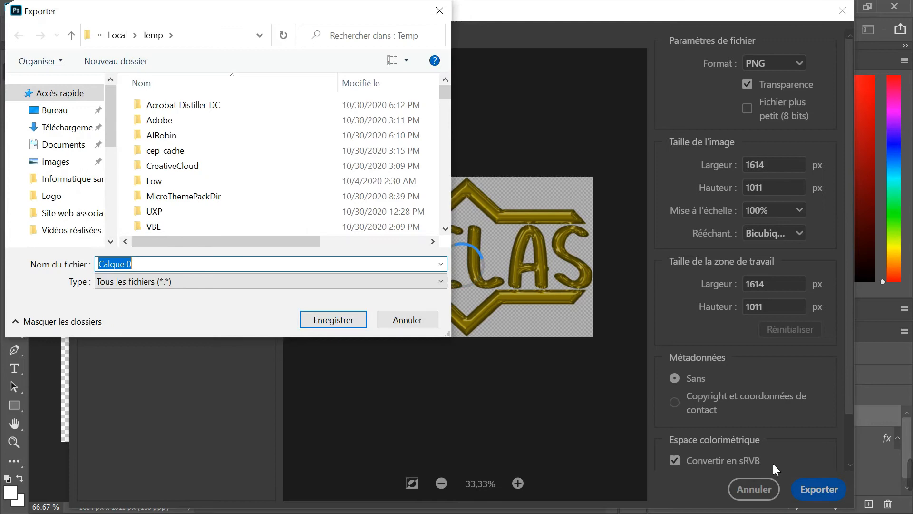
click(407, 321)
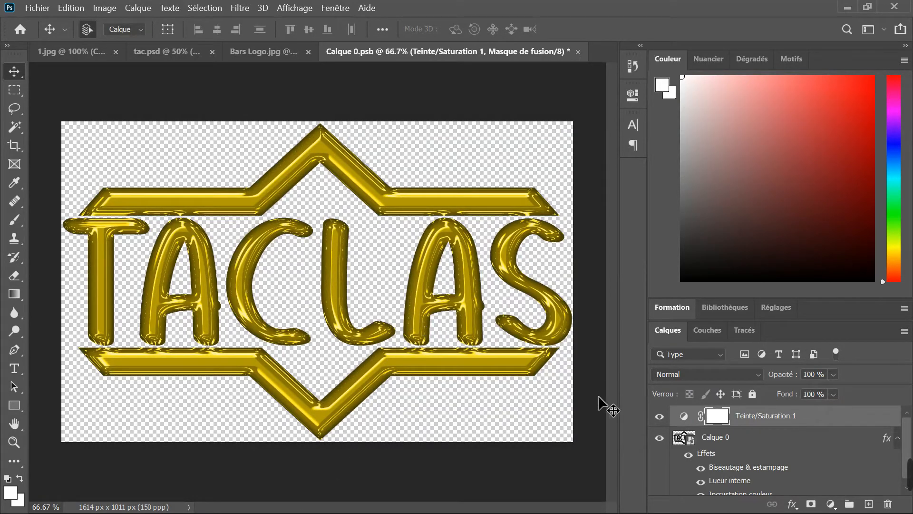
Add a new empty layer directly beneath Calque 0
click(798, 450)
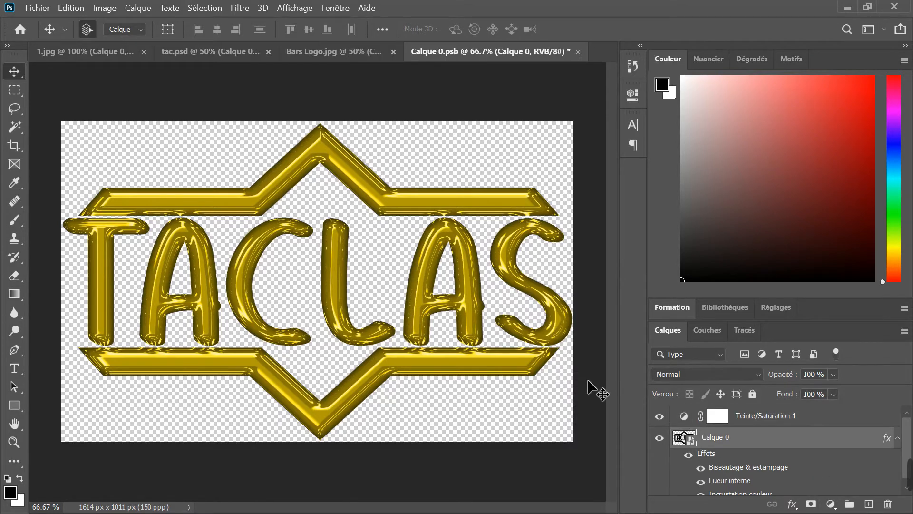
key(super)
mouse_move(193, 505)
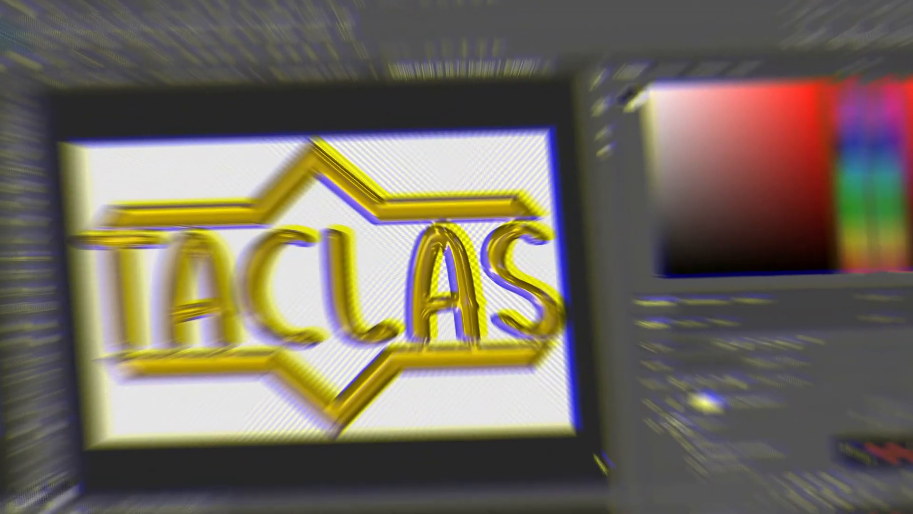
scroll(718, 457, down, 1)
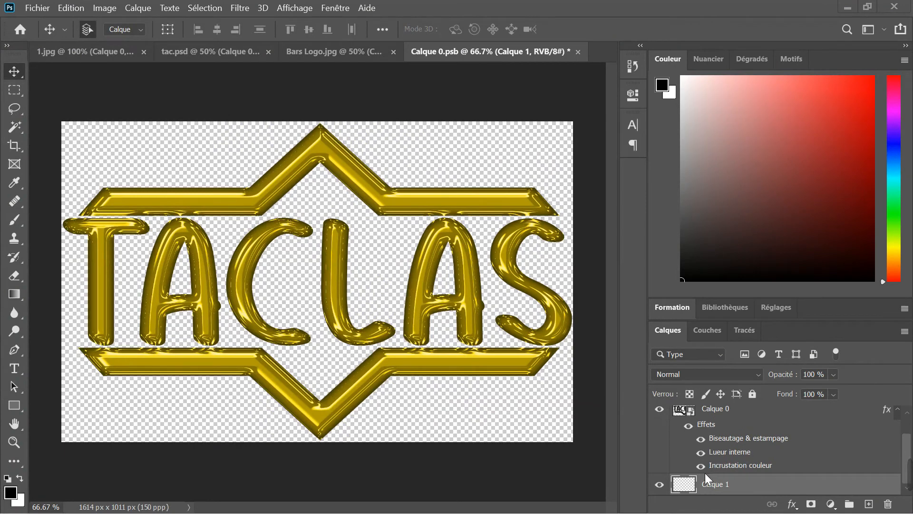
Hide Teinte/Saturation 1 and Calque 0, then fill Calque 1 with the white background colour
scroll(705, 473, up, 2)
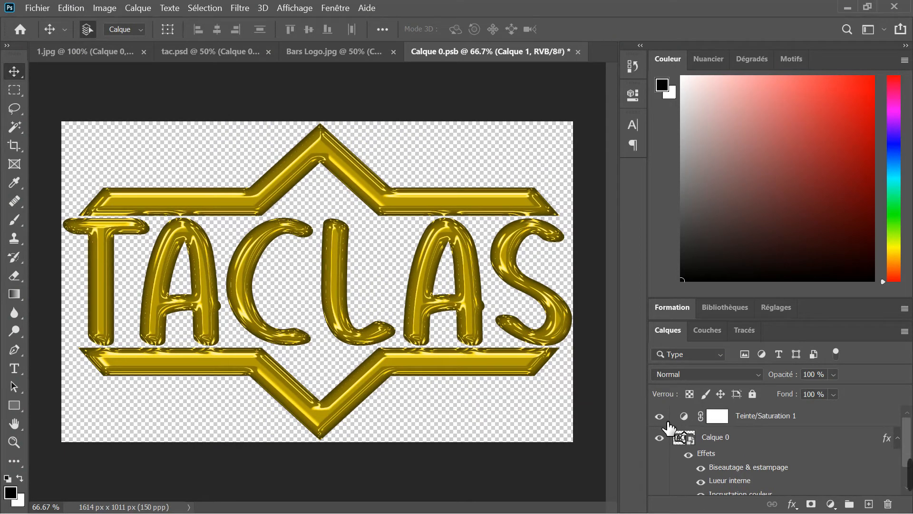
click(665, 419)
click(662, 439)
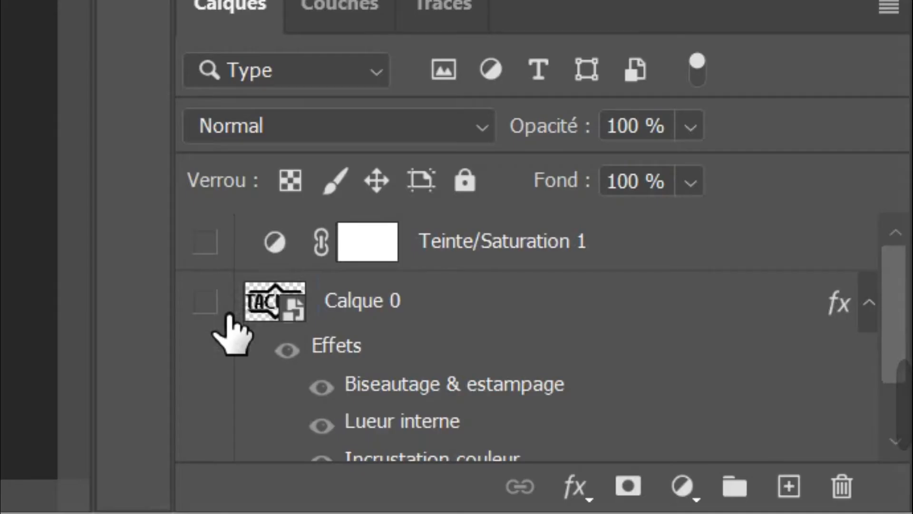
scroll(233, 333, down, 2)
scroll(285, 348, up, 2)
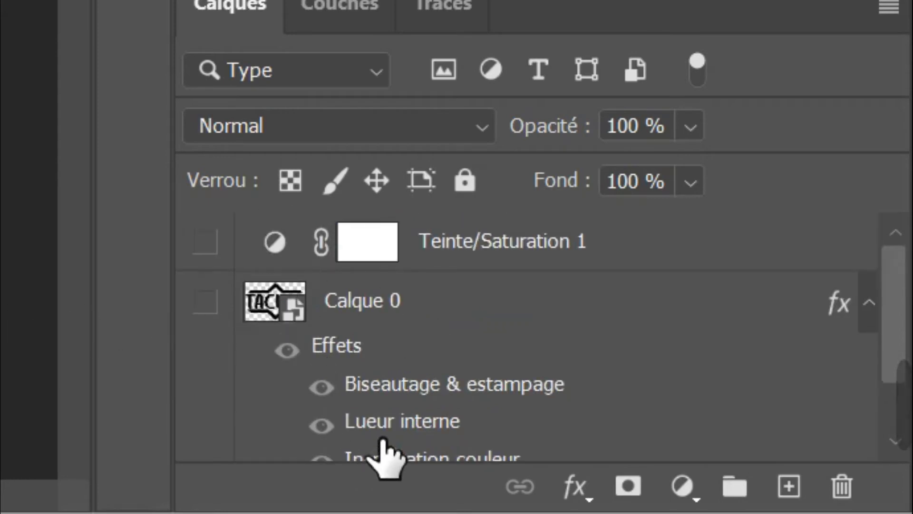
scroll(383, 440, down, 2)
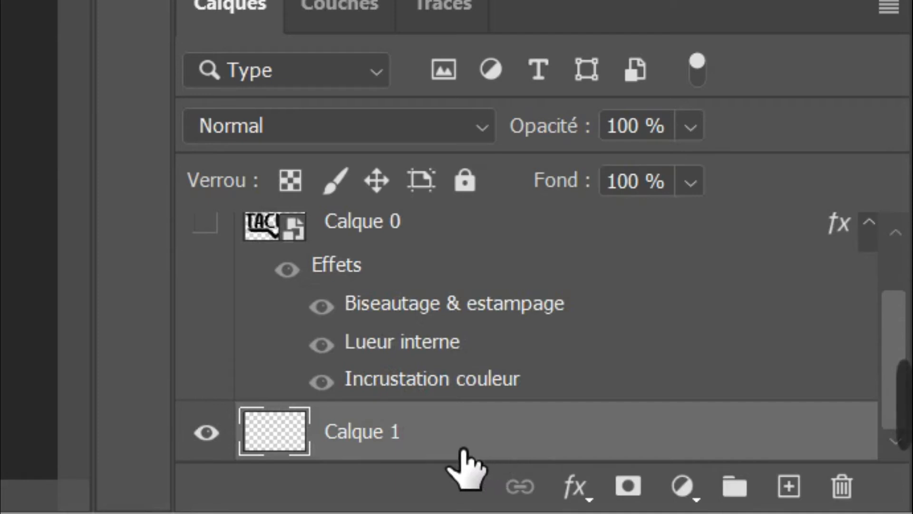
drag(309, 456, 302, 453)
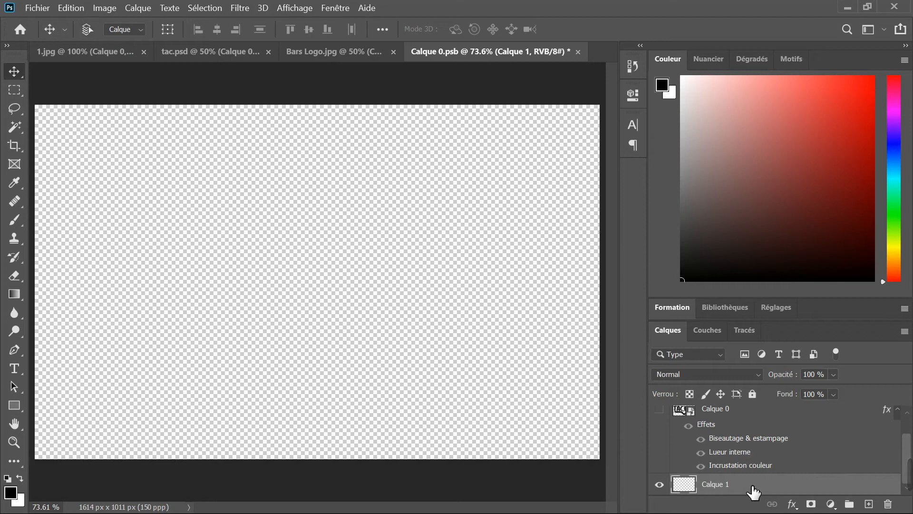
key(ctrl+BackSpace)
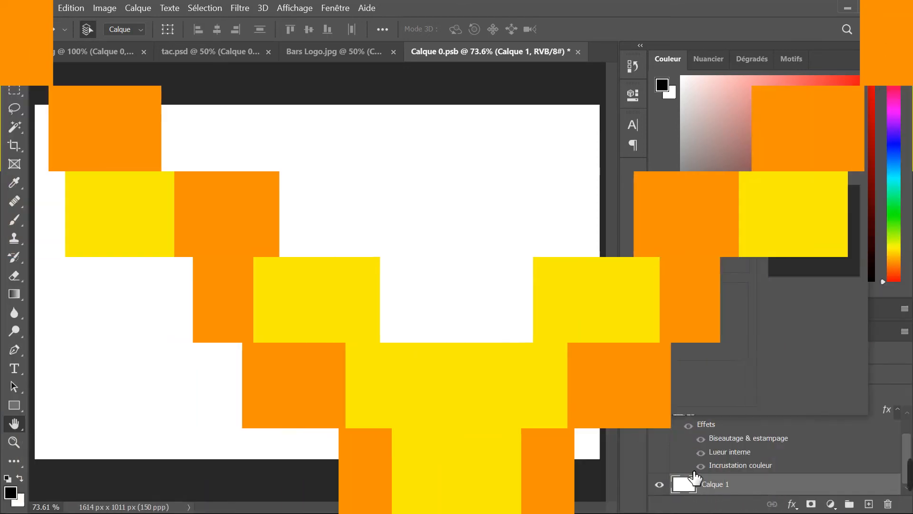
Open the layer style of Calque 1 and enable the Incrustation en dégradé effect with its settings shown
double_click(694, 490)
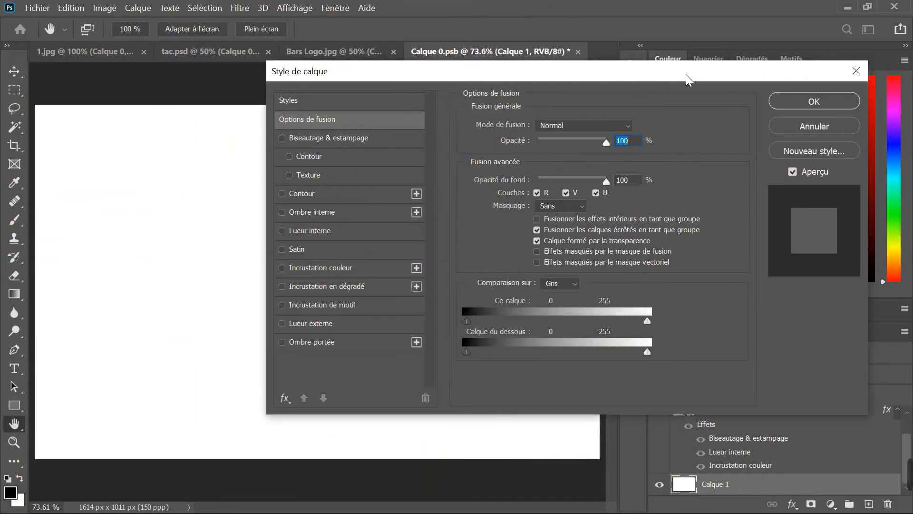
drag(686, 75, 571, 75)
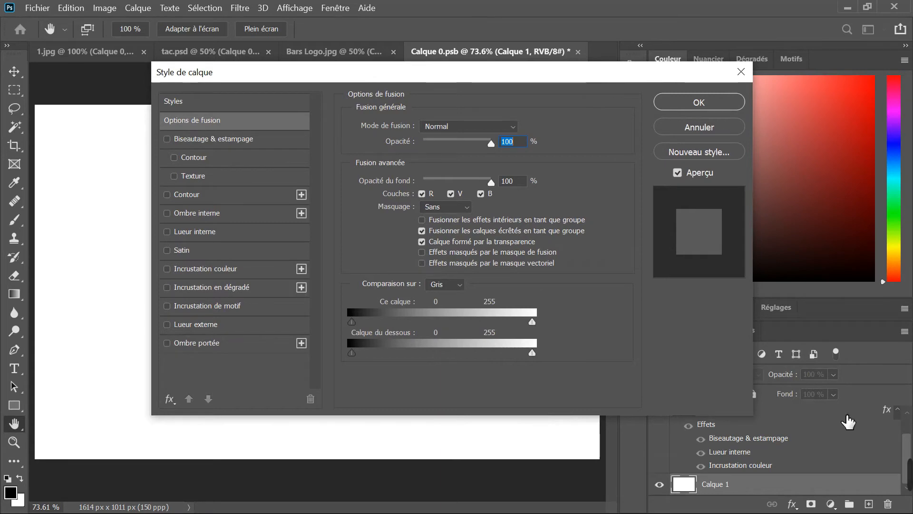
mouse_move(908, 474)
click(607, 476)
click(608, 477)
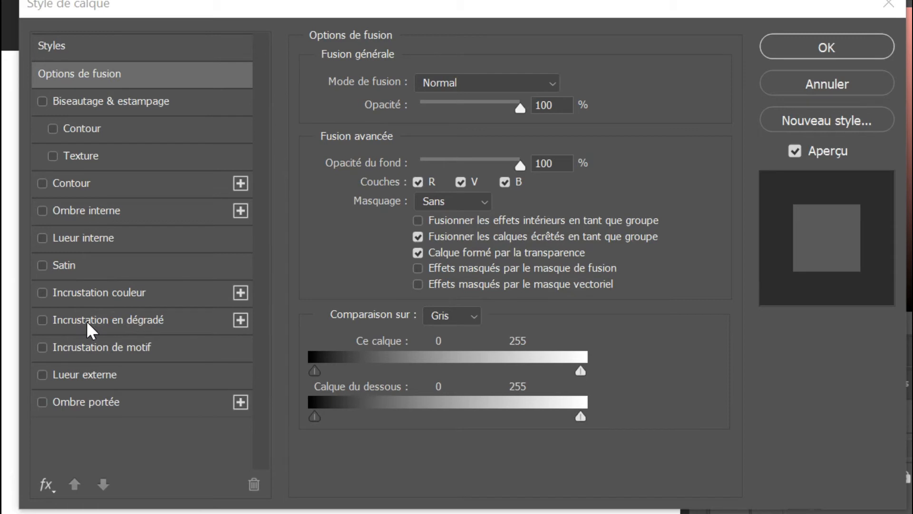
click(43, 320)
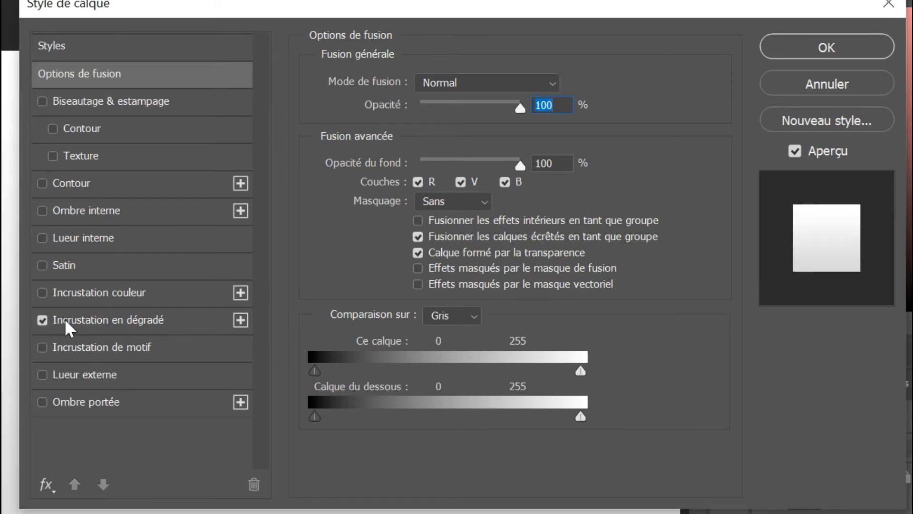
click(66, 327)
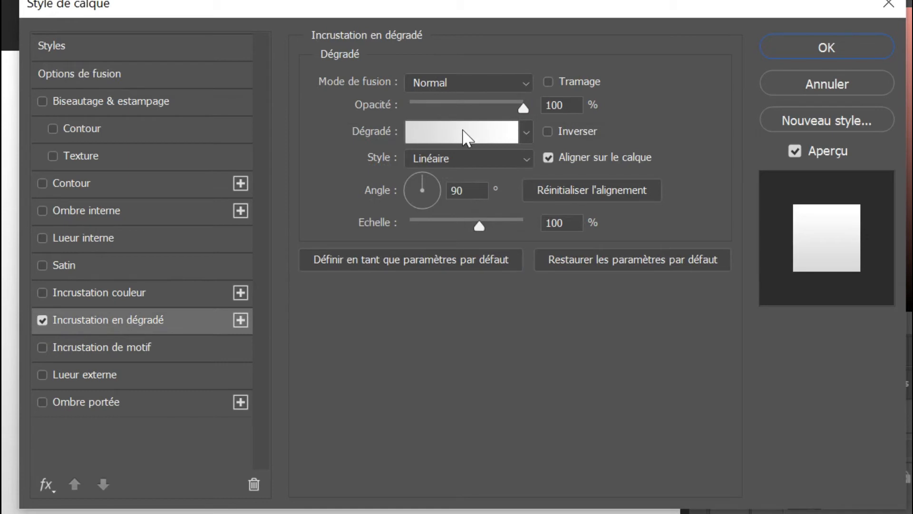
Apply the Basiques preset Premier plan -> arrière-plan to the gradient overlay
click(465, 138)
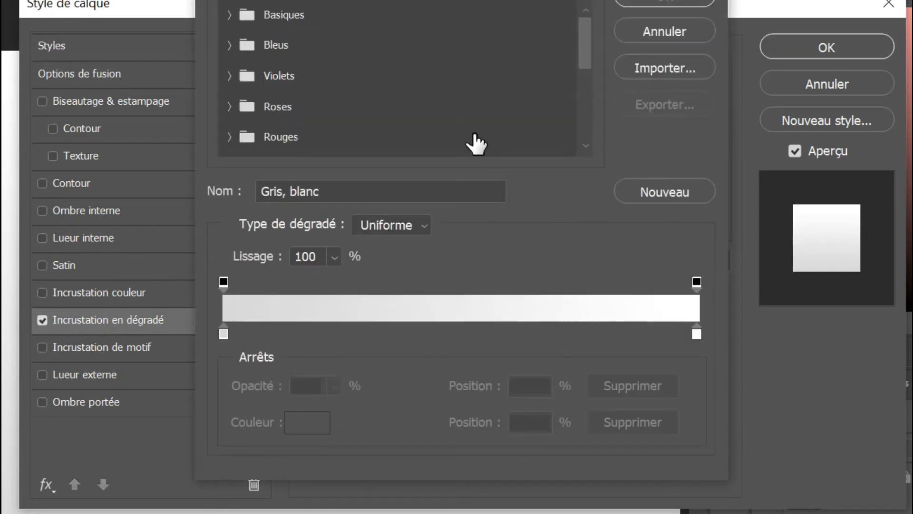
click(274, 19)
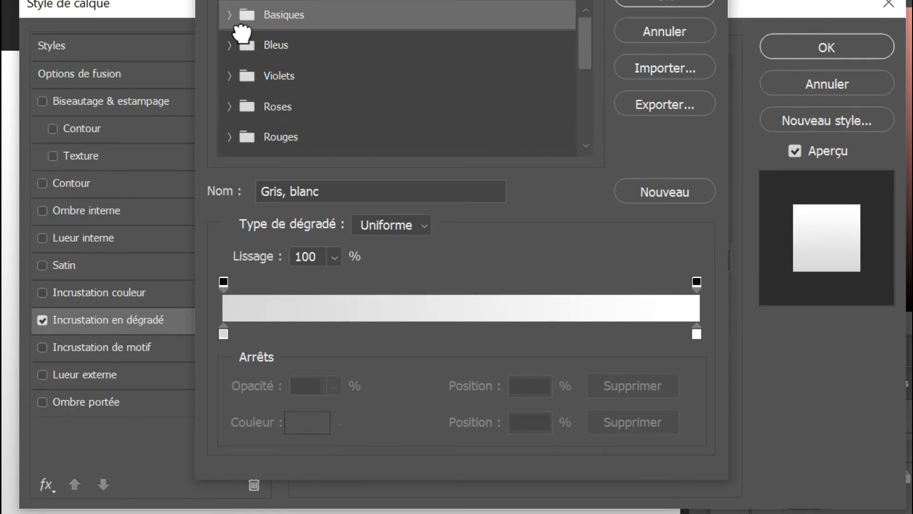
click(243, 26)
click(263, 48)
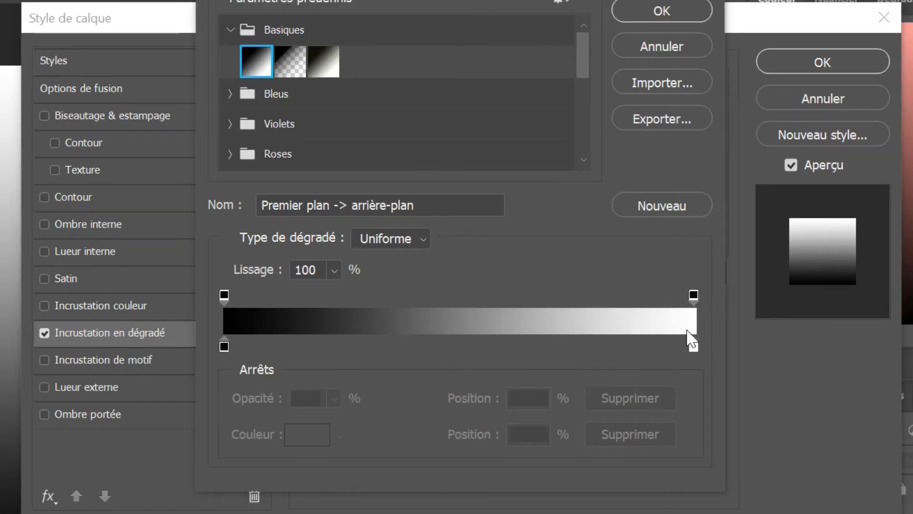
Change the gradient's white end stop to mid grey with 50% brightness (808080) and accept the edited gradient
click(694, 347)
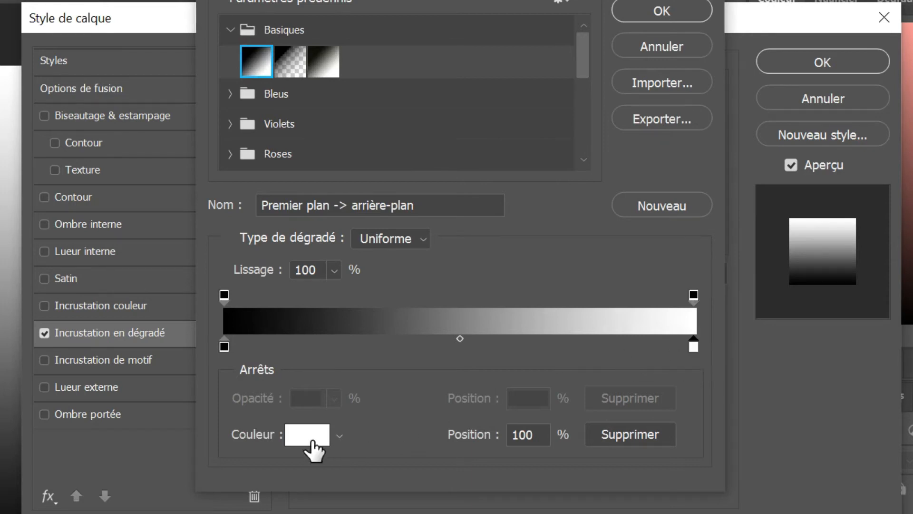
click(302, 437)
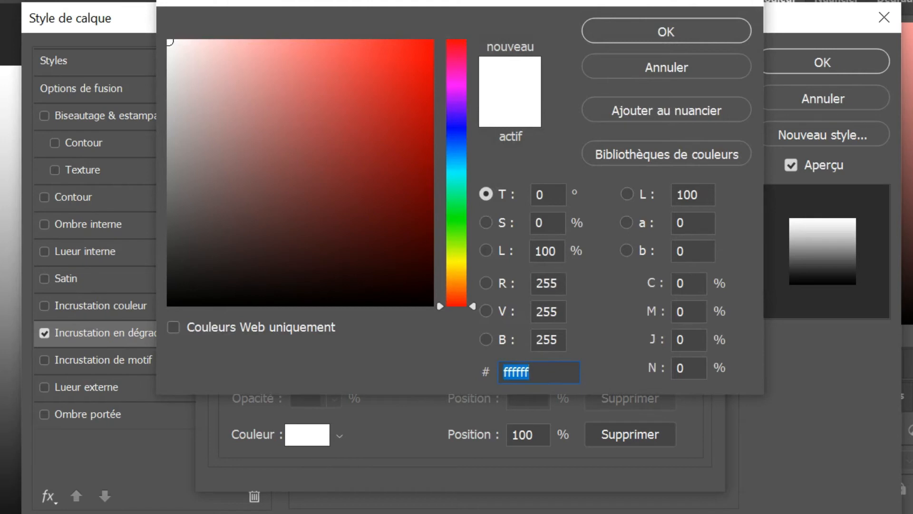
drag(557, 251, 541, 251)
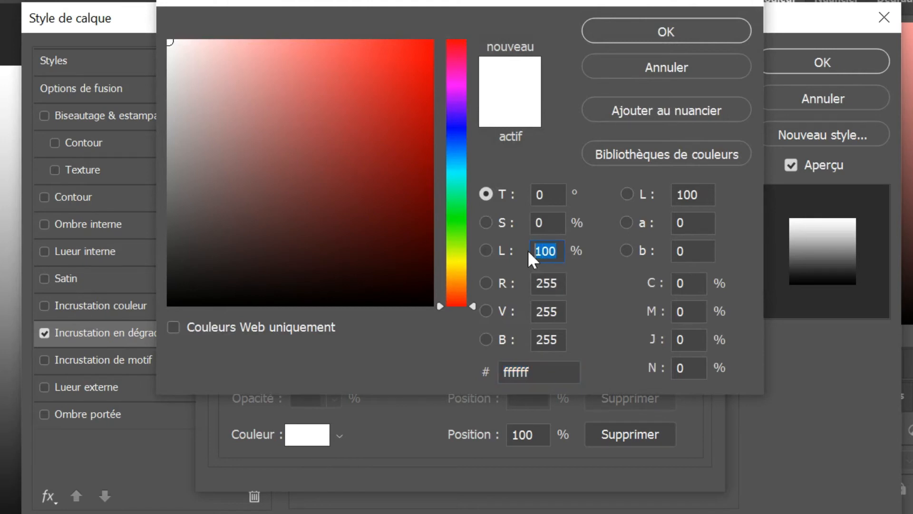
text(50)
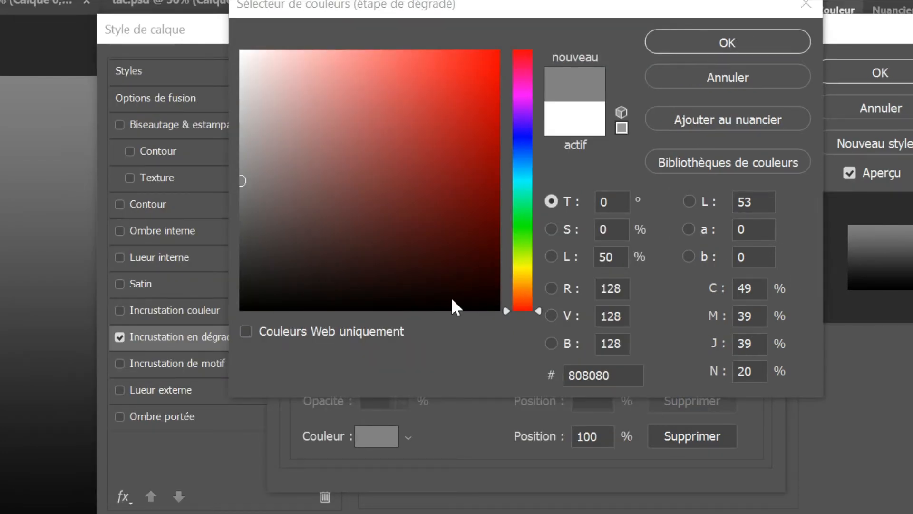
click(721, 41)
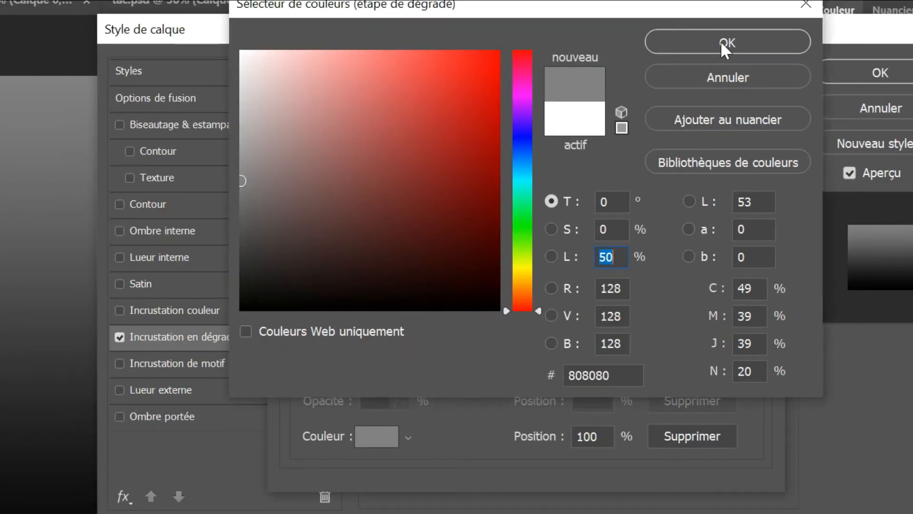
click(720, 41)
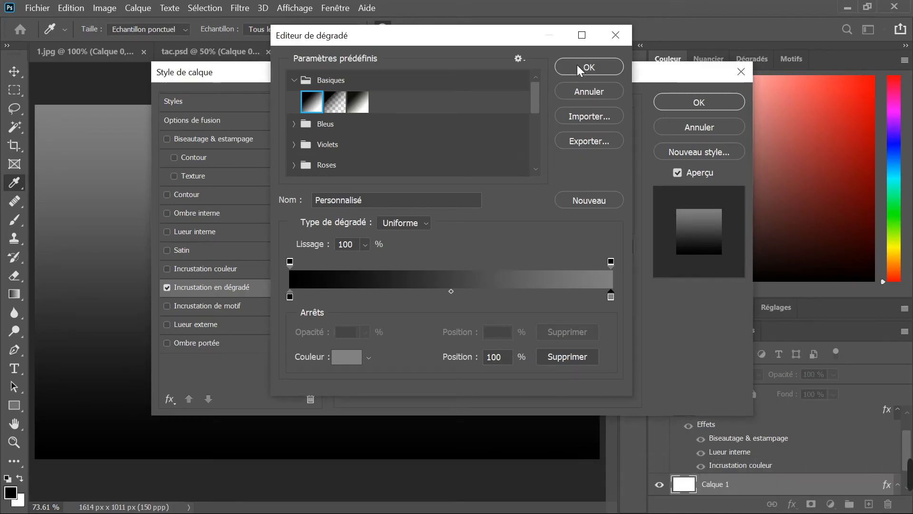
click(596, 67)
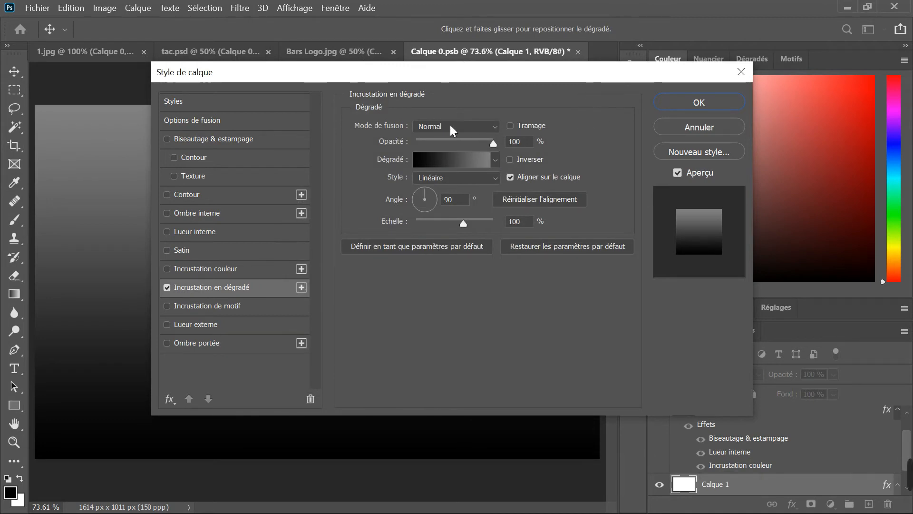
Invert the gradient overlay and set its style to Radial
click(508, 159)
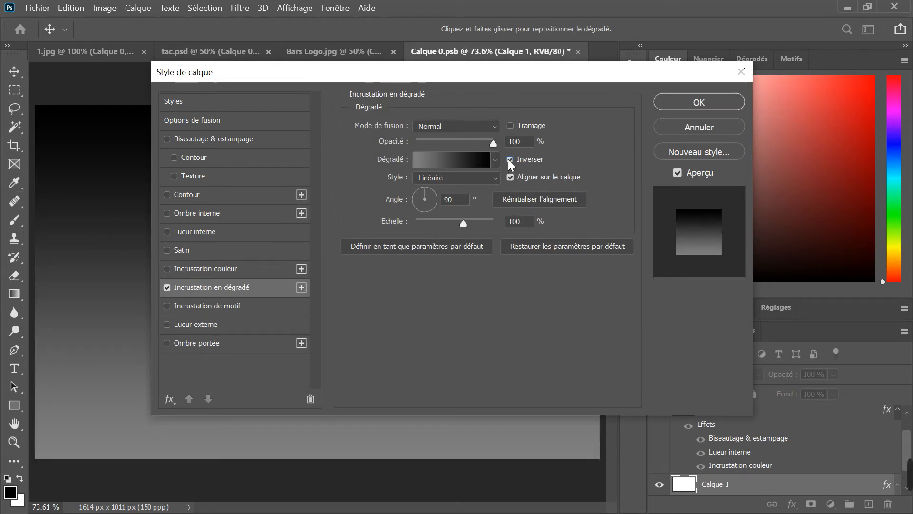
click(494, 180)
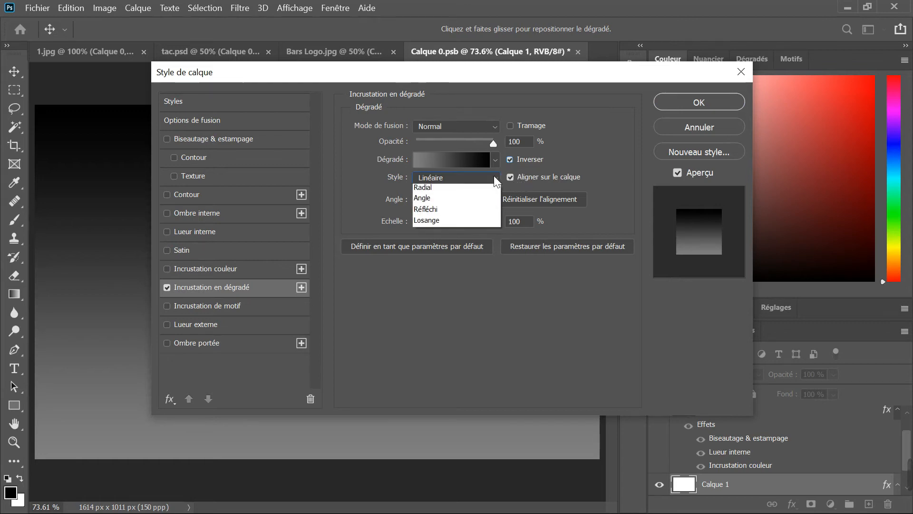
click(456, 201)
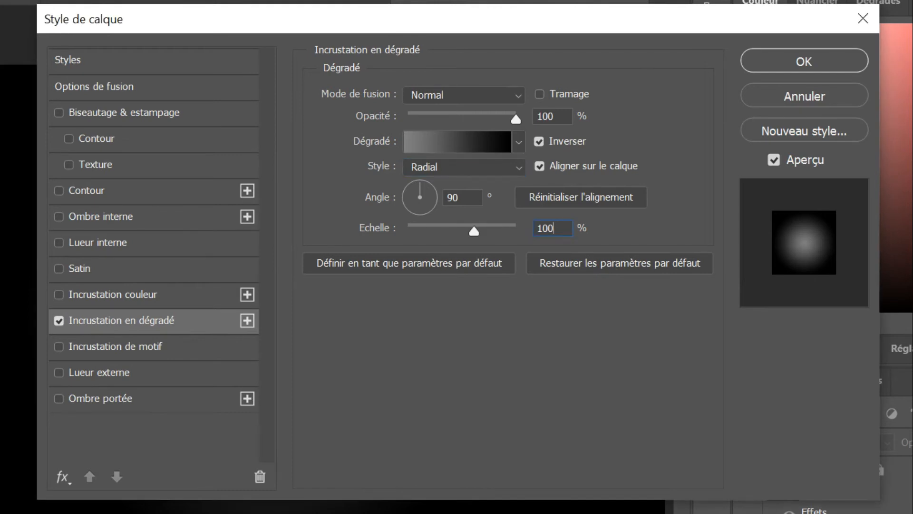
Set the gradient overlay's scale to 110% and convert Calque 1 into a smart object
key(BackSpace)
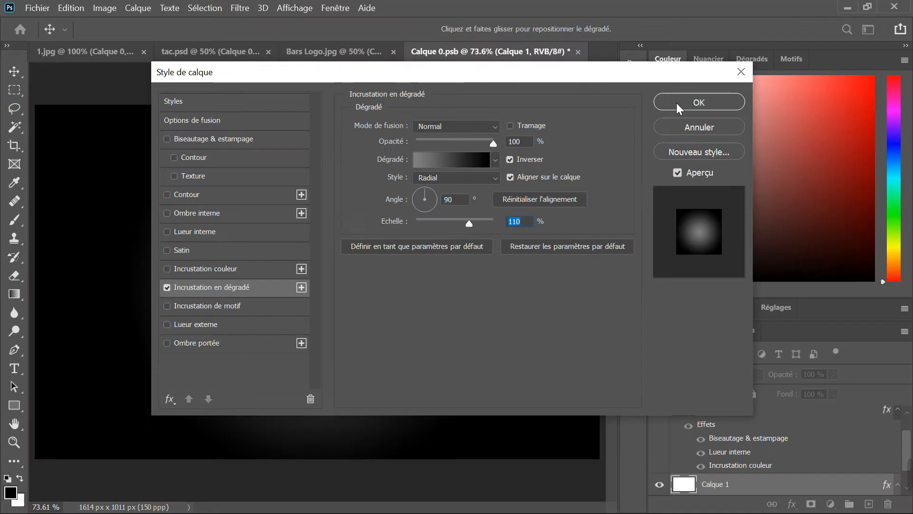
click(773, 66)
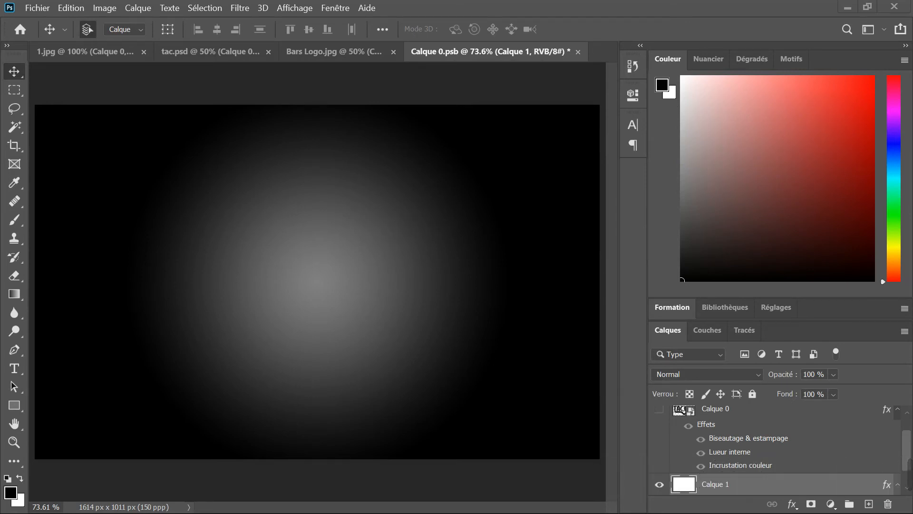
scroll(752, 466, down, 2)
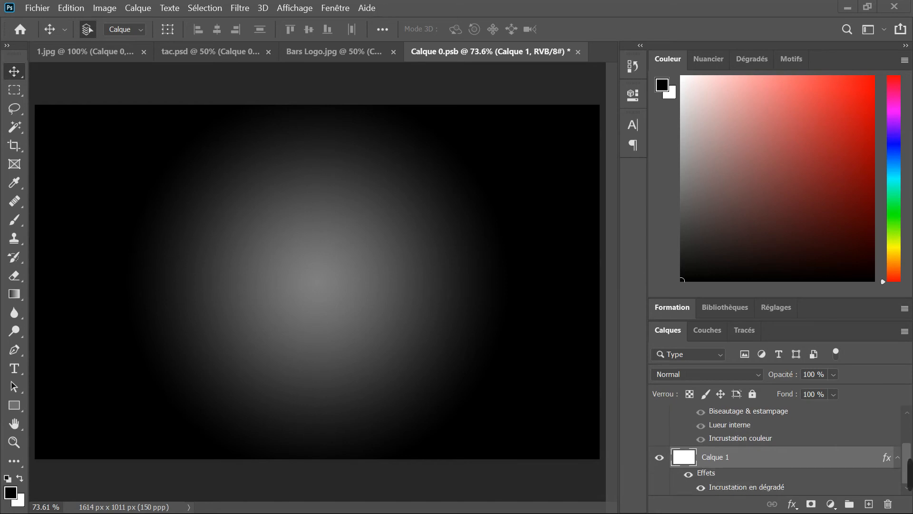
right_click(743, 457)
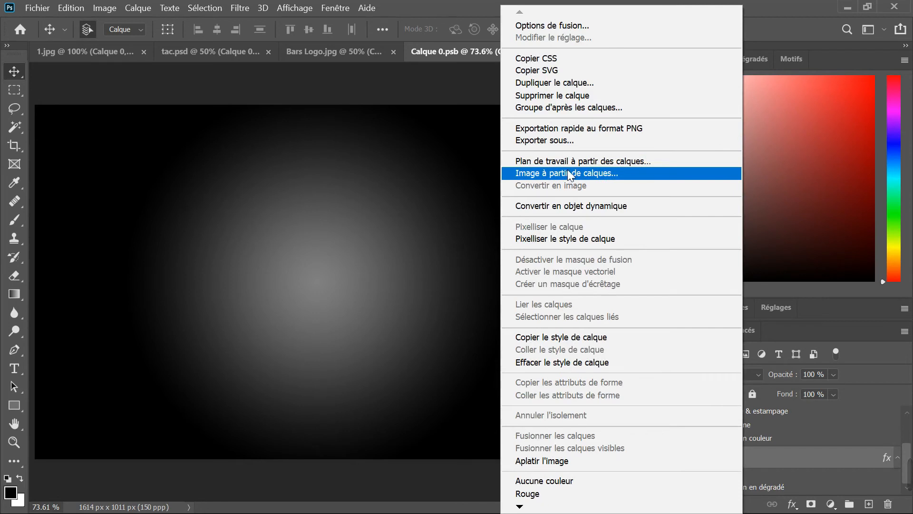
click(568, 206)
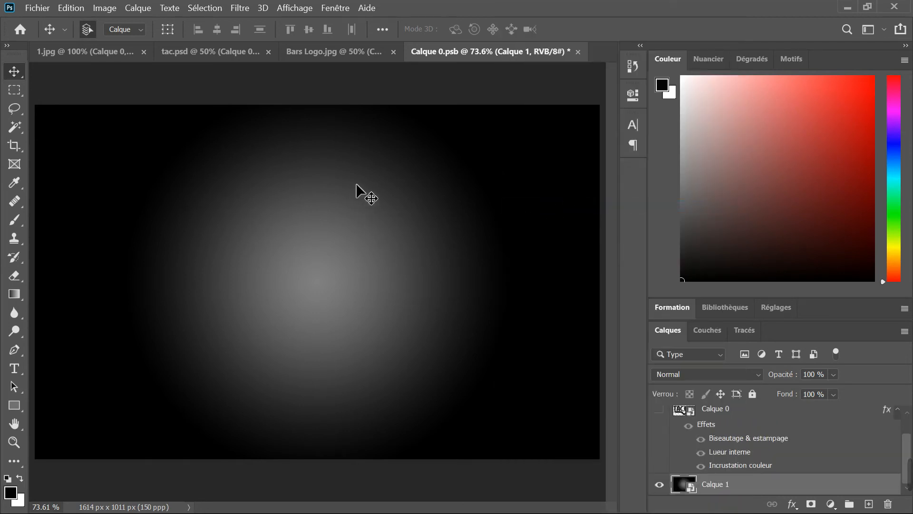
Add the Verre distortion filter to Calque 1 from the filter gallery
click(241, 8)
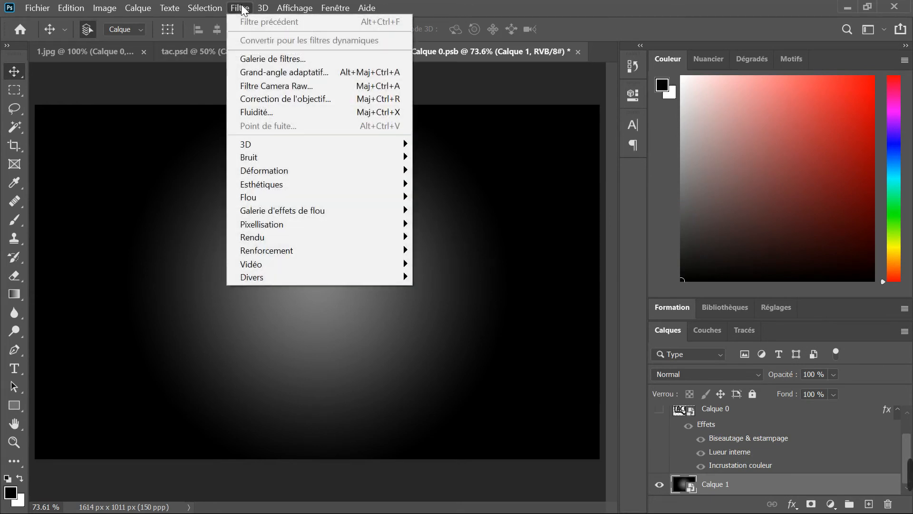
click(269, 62)
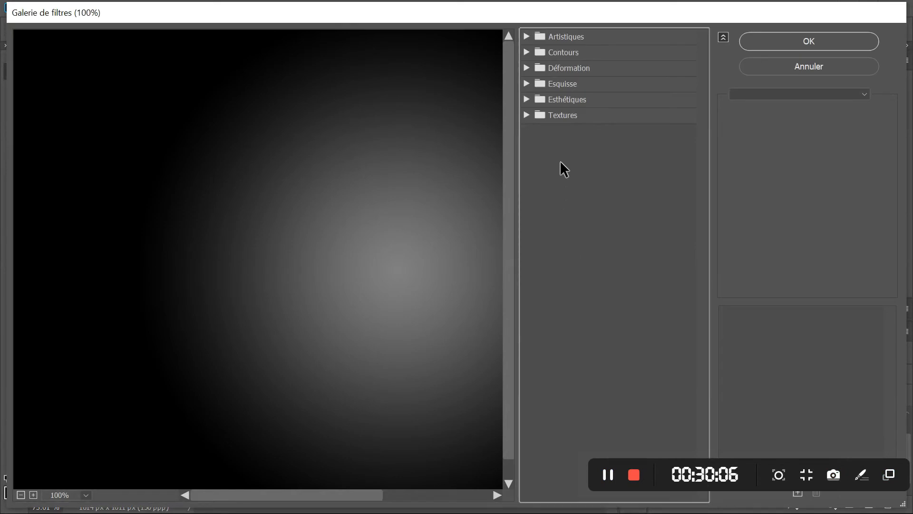
click(561, 69)
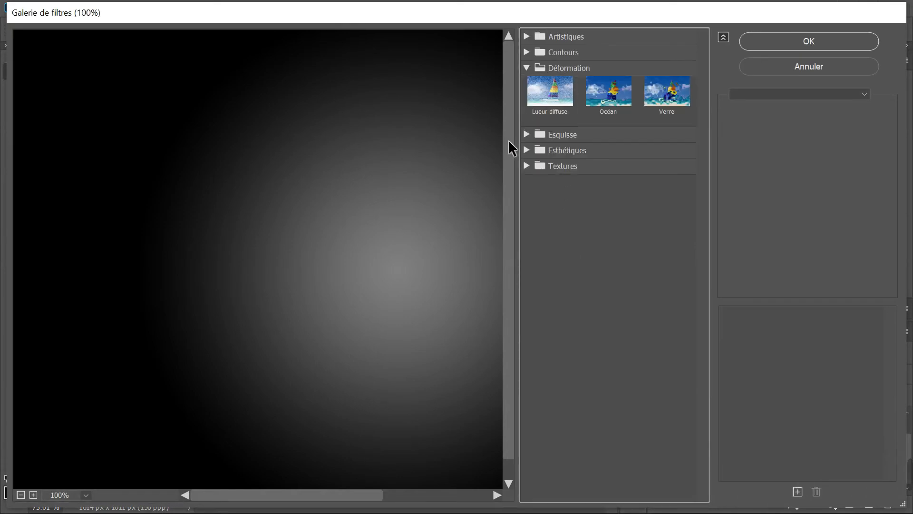
click(669, 101)
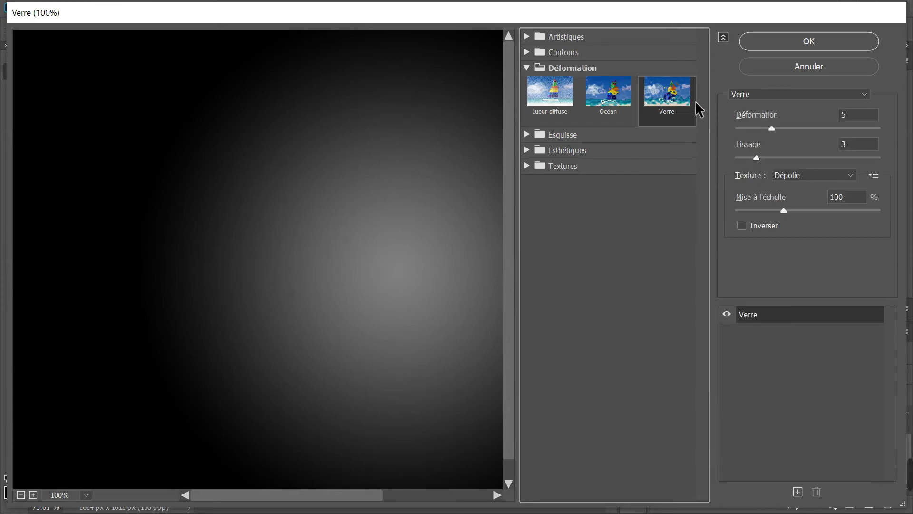
Set the Verre filter's Déformation to 20, Mise à l'échelle to 60% and Lissage to 1
click(856, 119)
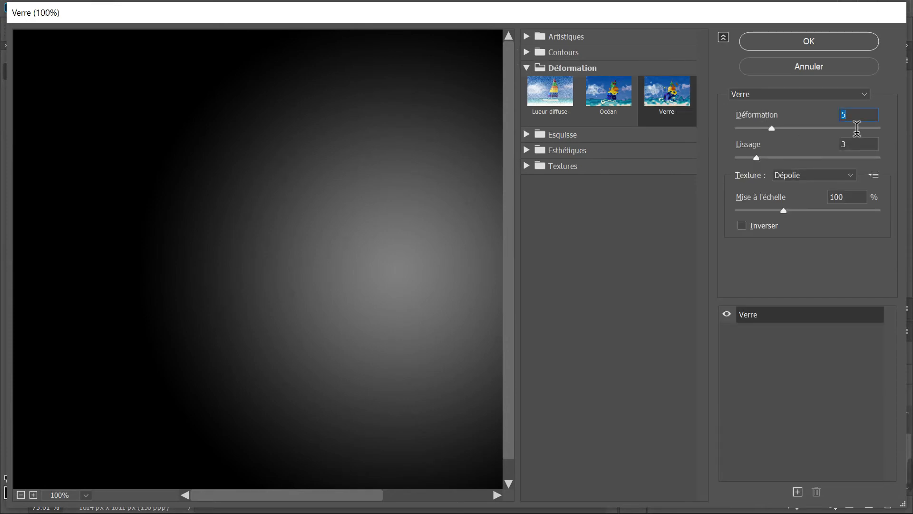
text(20)
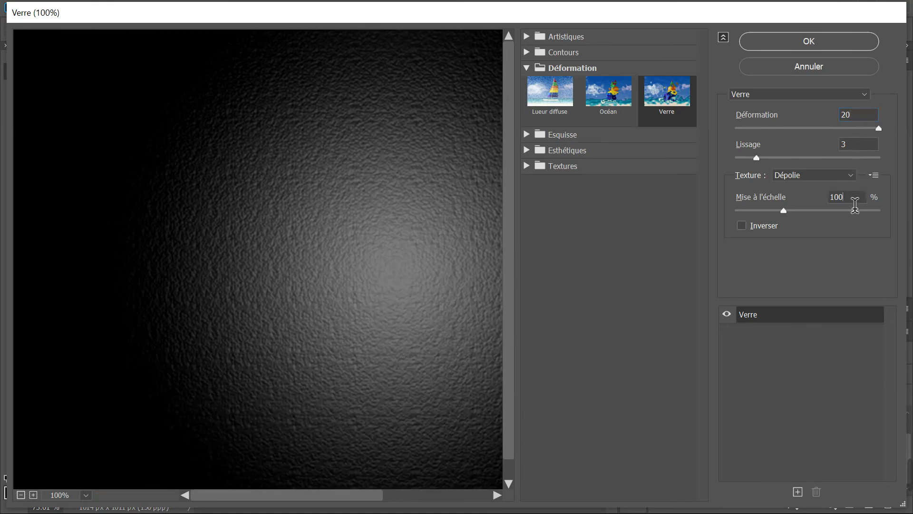
key(BackSpace)
key(BackSpace)
key(BackSpace)
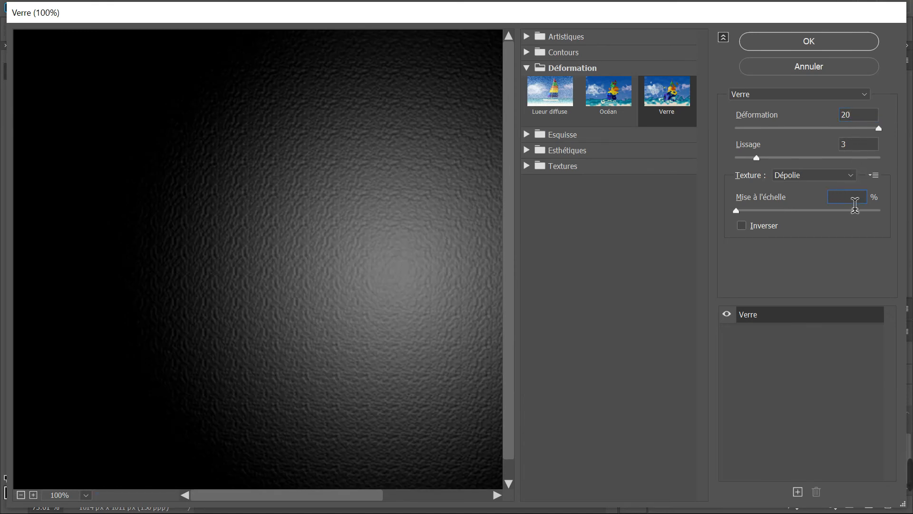
text(60)
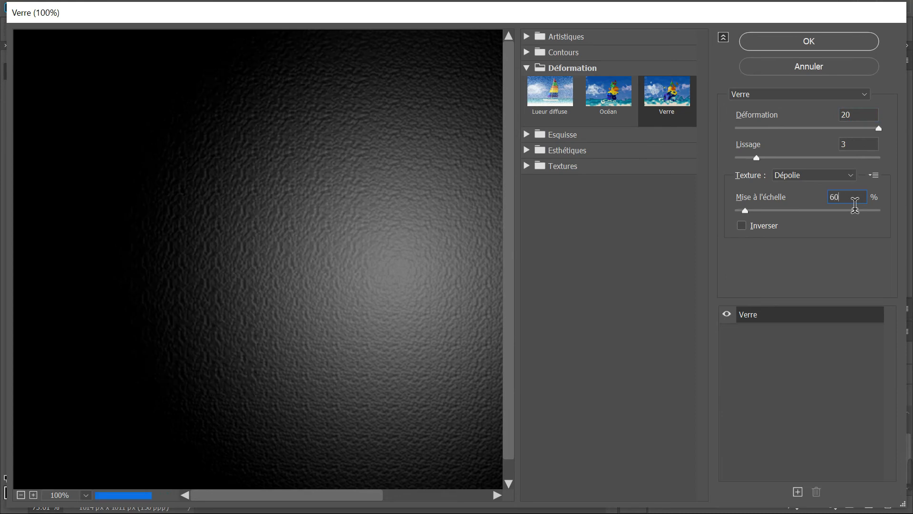
click(852, 150)
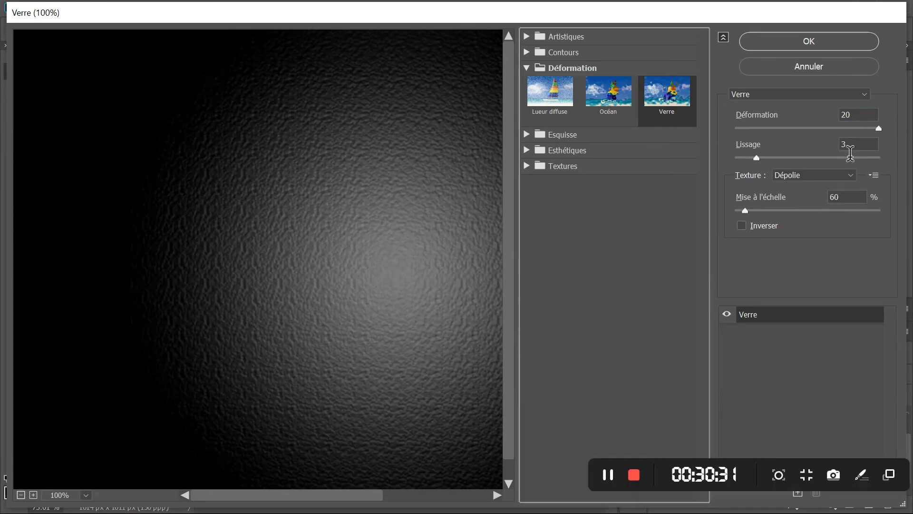
key(BackSpace)
text(1)
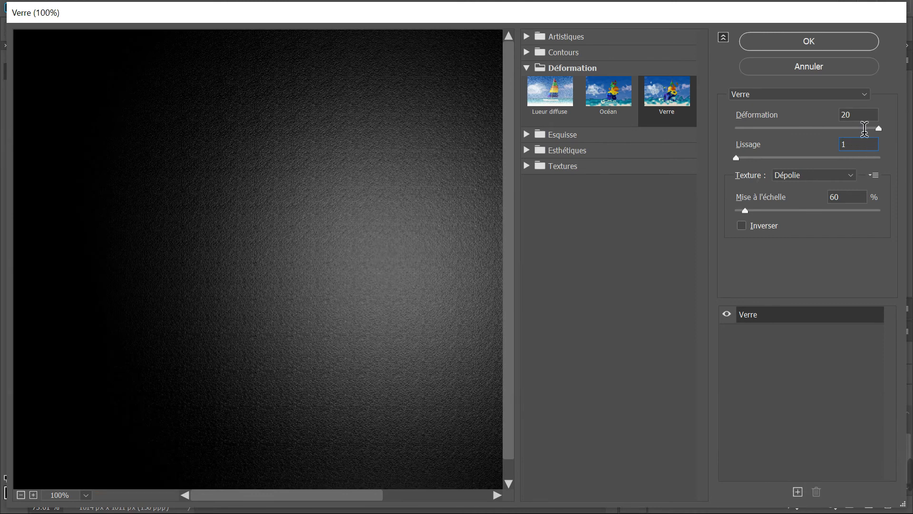
Try the Cubes, Toile, Dépolie and Fine textures in turn on the Verre filter
click(851, 176)
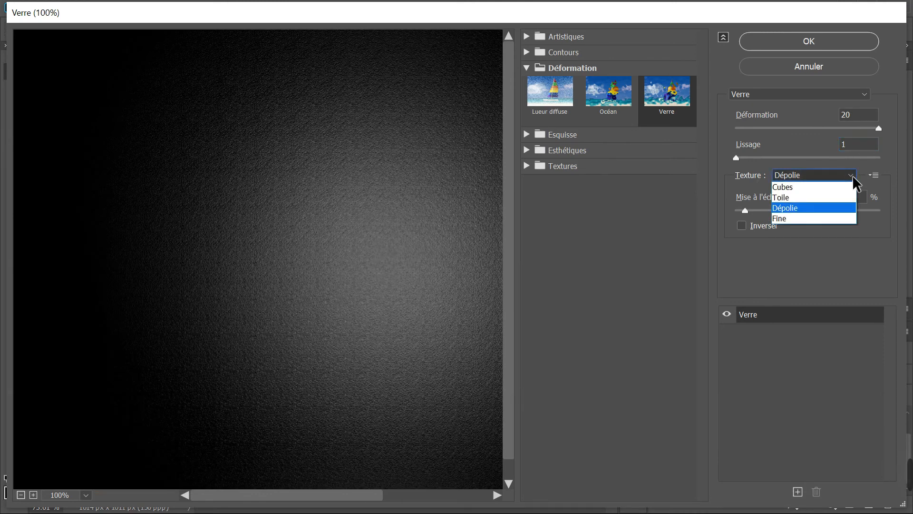
click(845, 188)
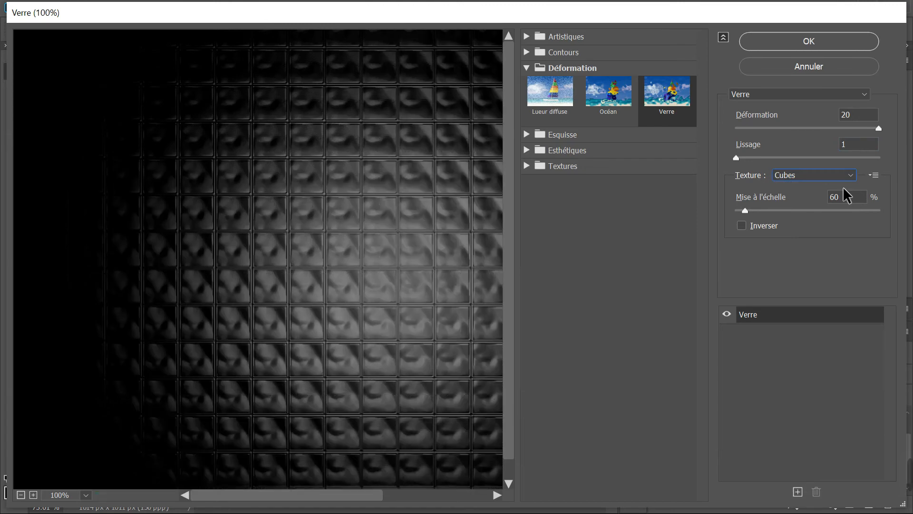
click(850, 178)
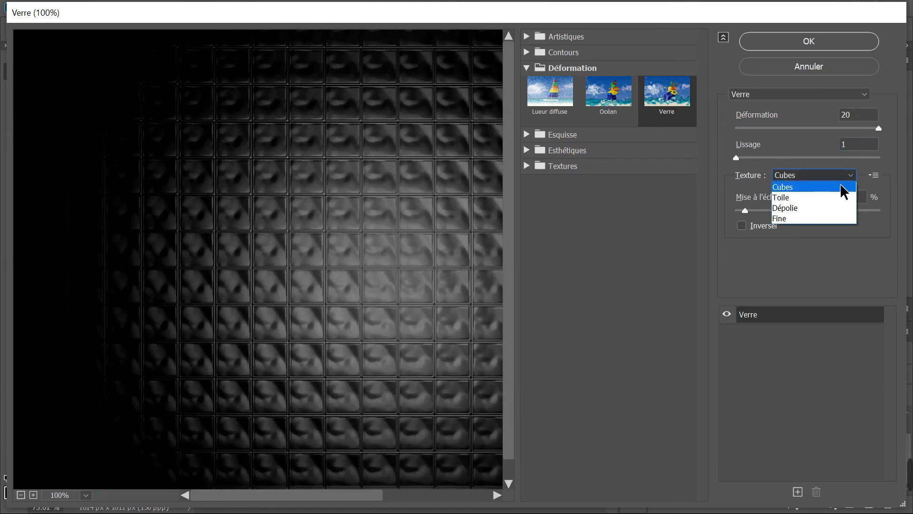
click(835, 201)
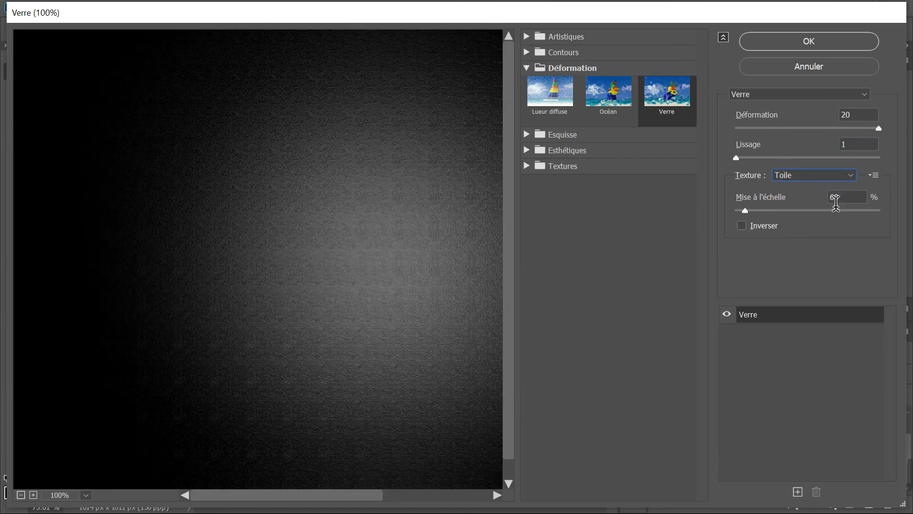
click(848, 176)
click(829, 208)
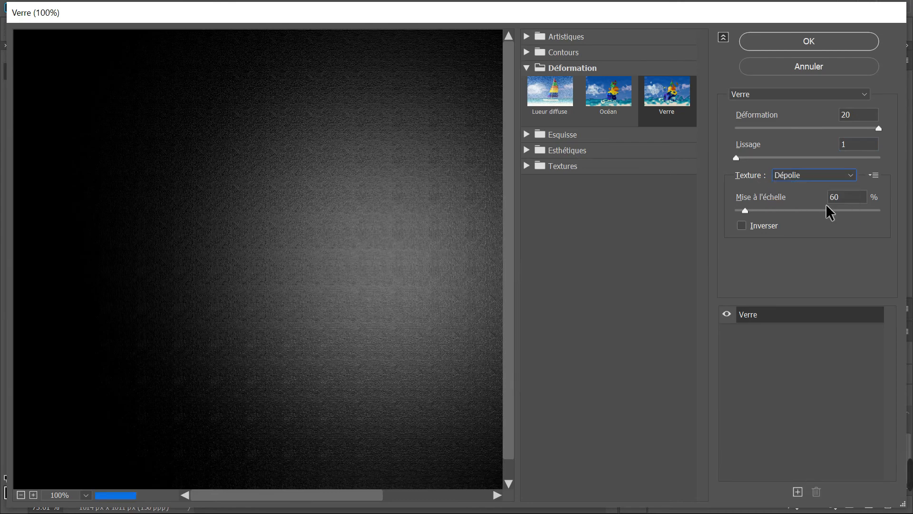
click(850, 179)
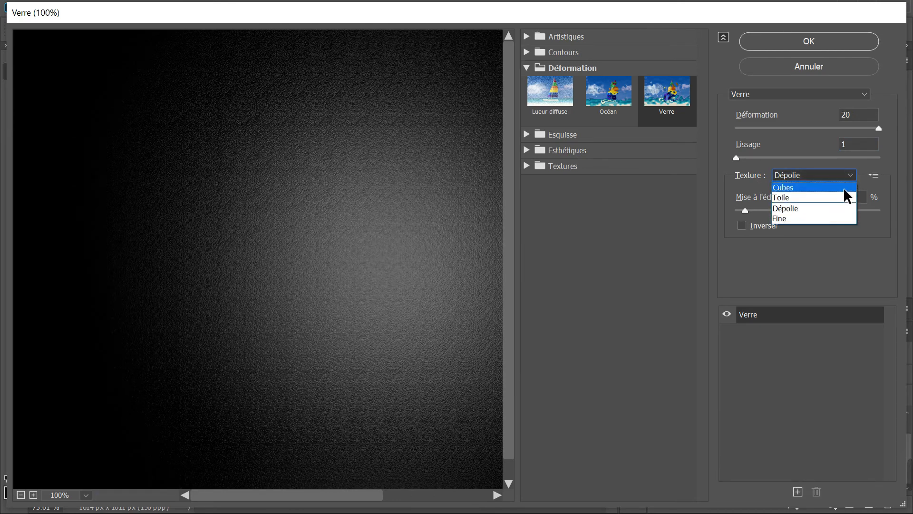
click(827, 221)
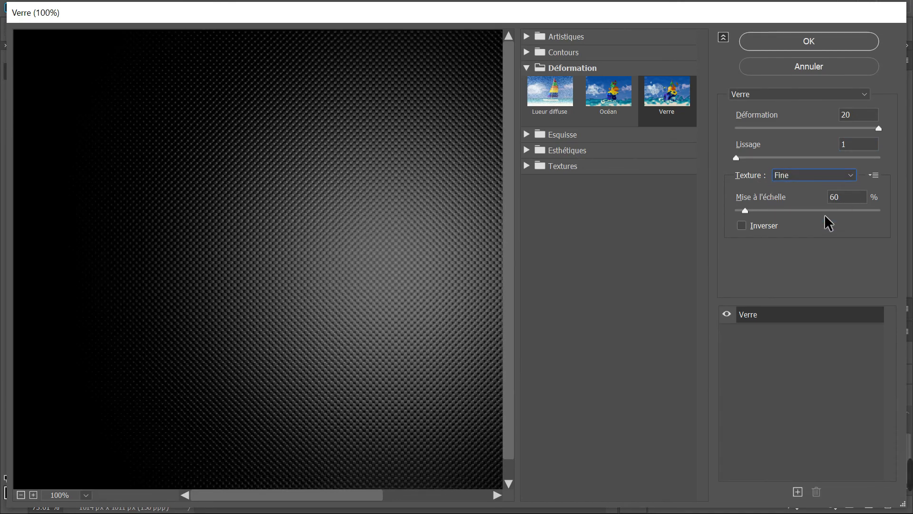
Apply the Verre filter with the Cubes texture and show the Calque 0 logo layer
click(851, 178)
click(827, 192)
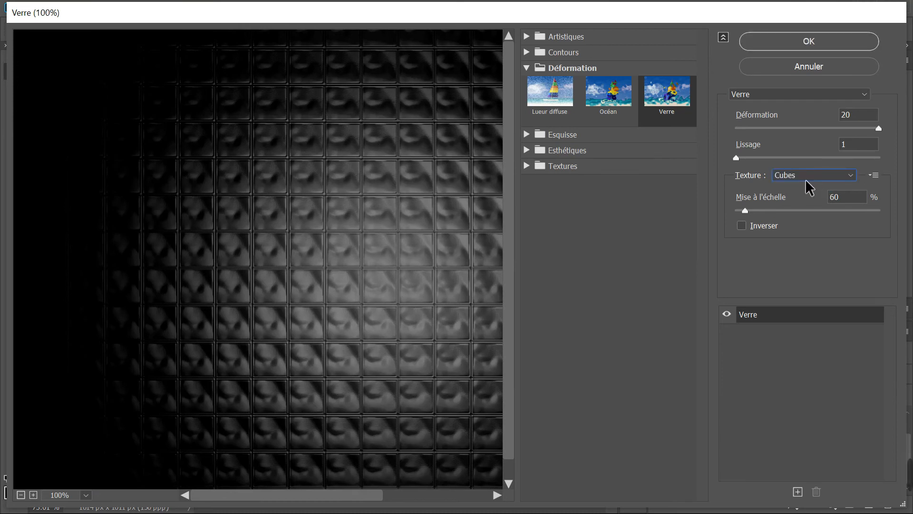
key(Return)
click(798, 41)
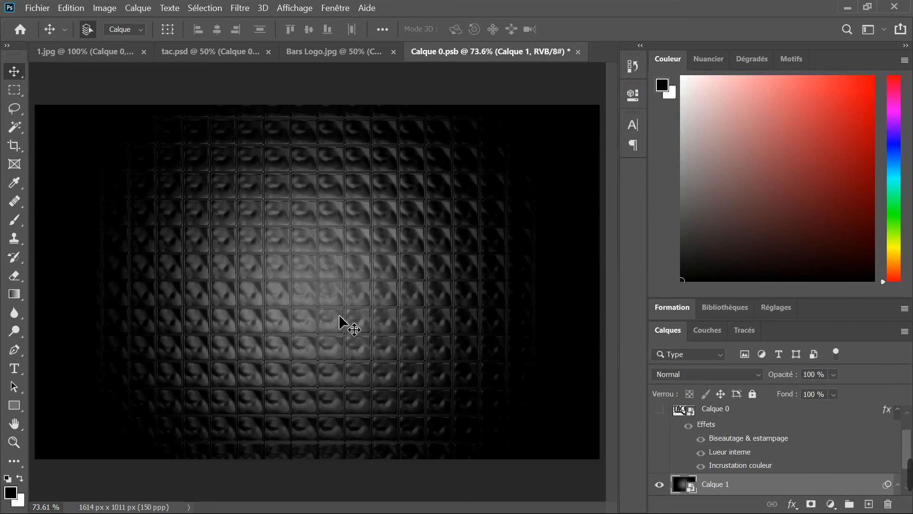
click(666, 413)
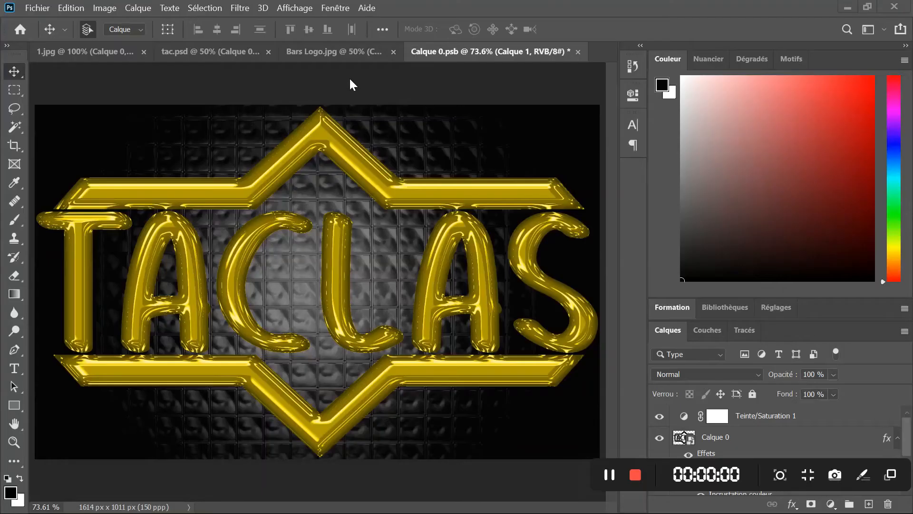
Save the document on the computer as a JPEG file named Tac log
click(38, 8)
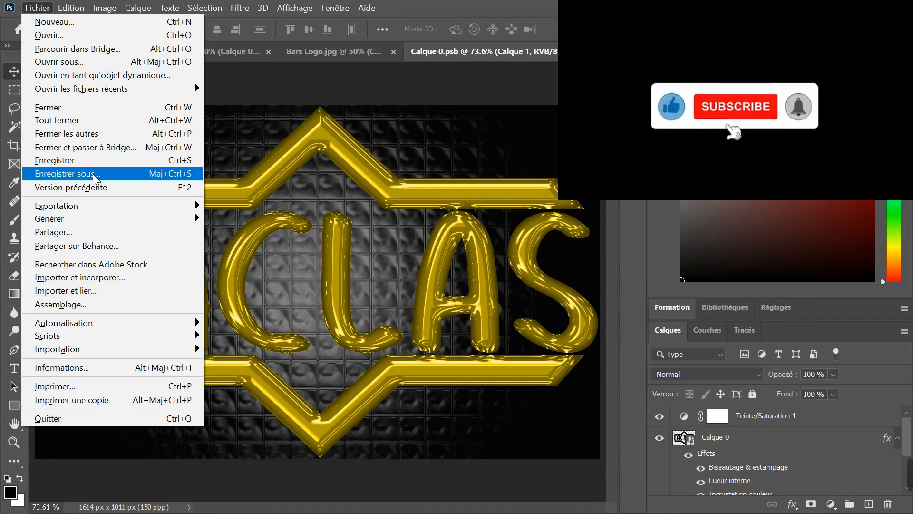
click(93, 174)
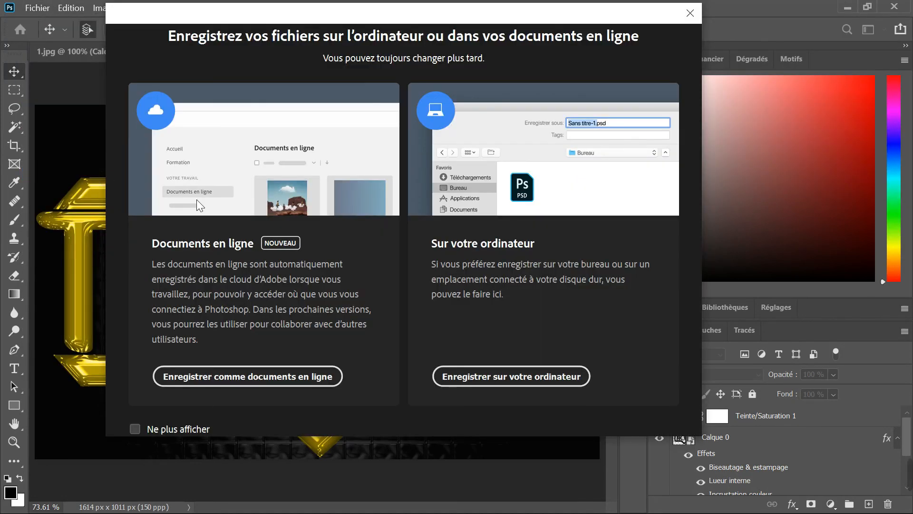
click(488, 393)
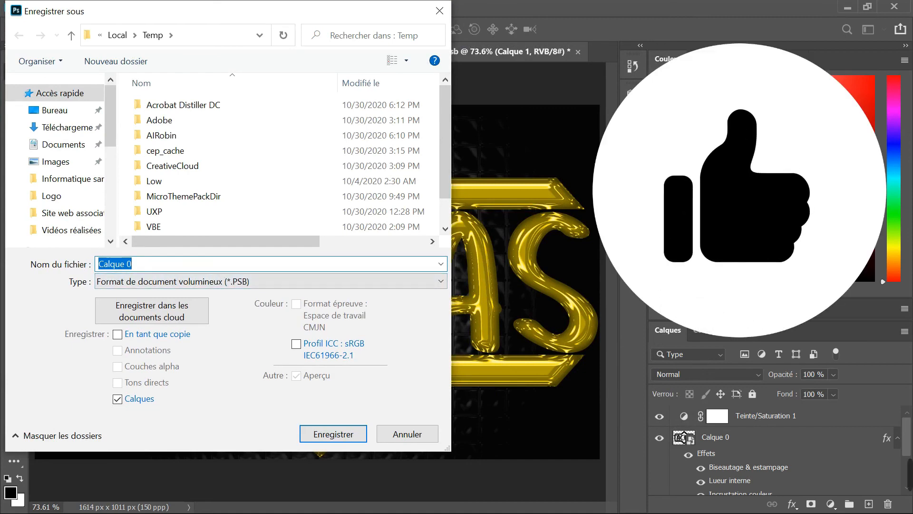
text(Tac log)
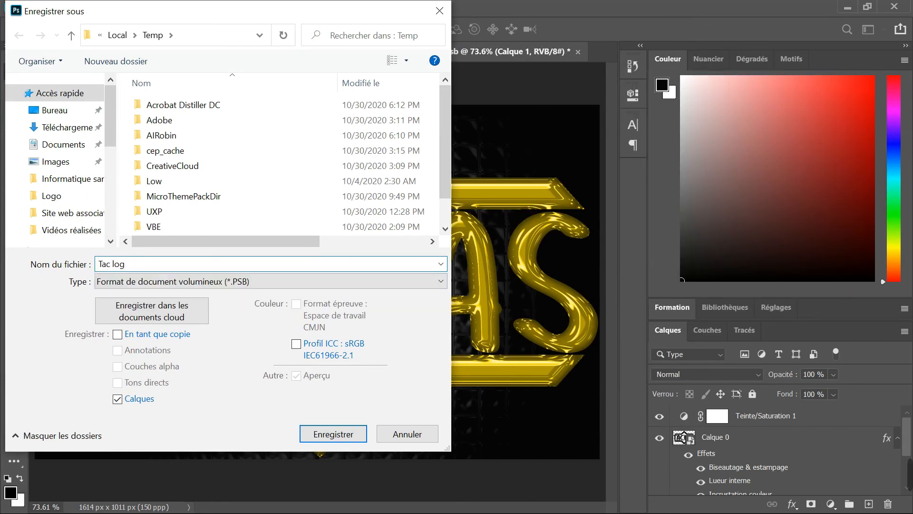
click(254, 284)
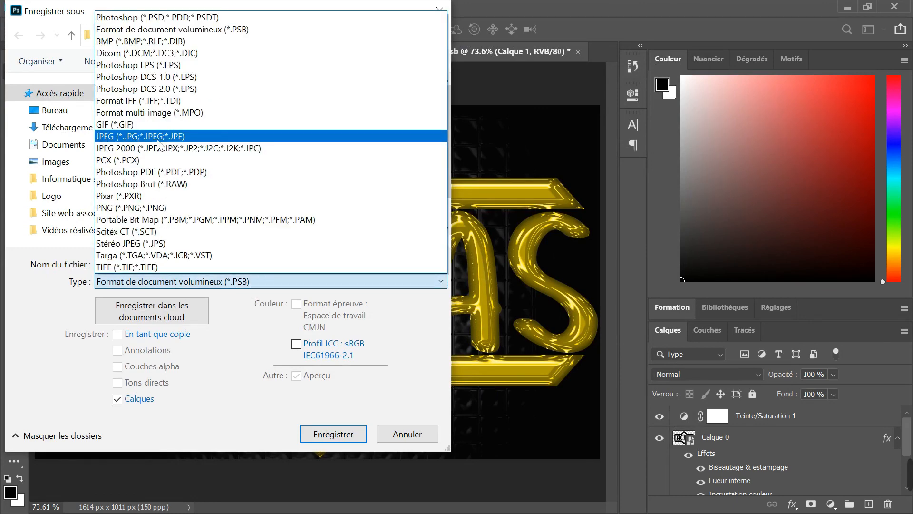
click(160, 138)
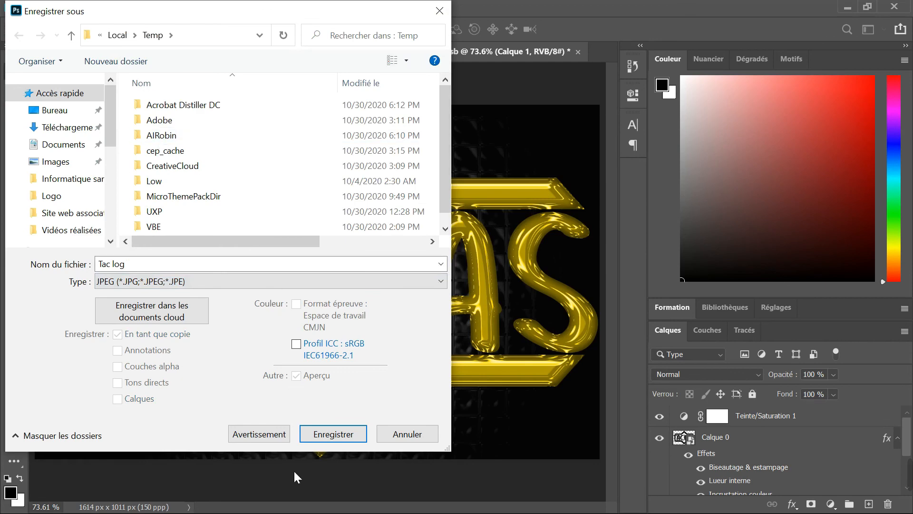
click(336, 431)
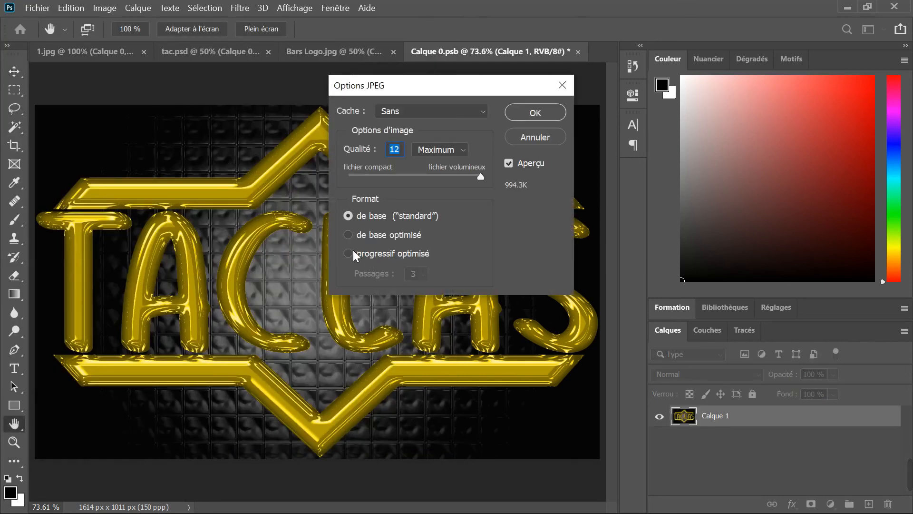
Set the JPEG format to progressif optimisé, keep Maximum quality and accept the export options
click(353, 251)
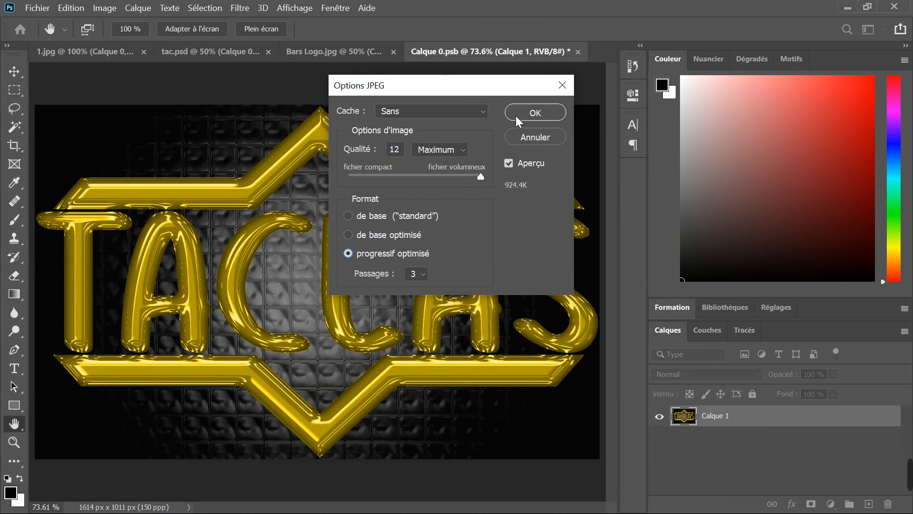
click(461, 151)
click(461, 151)
click(542, 111)
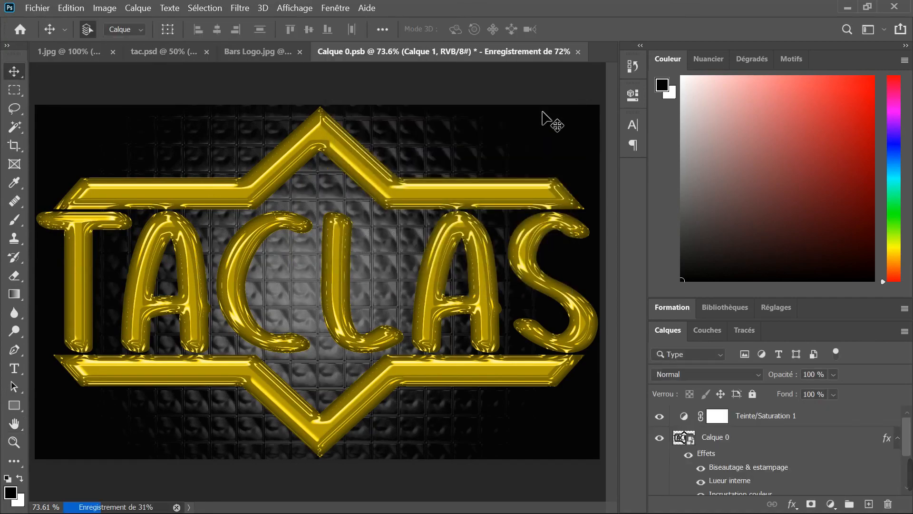